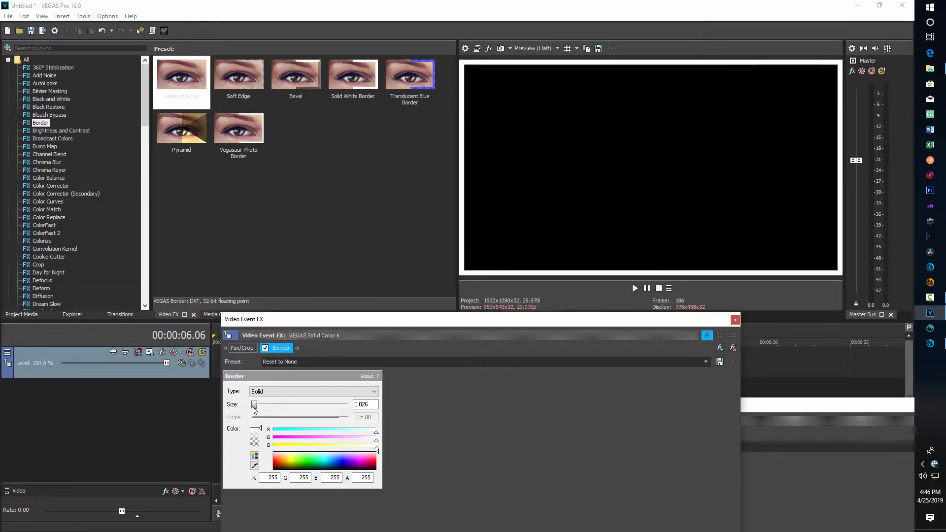
Set the Border effect's size to 0.010, then close the effect settings and the solid color generator window
left_click_drag(375, 404, 313, 397)
key("BackSpace")
key("Return")
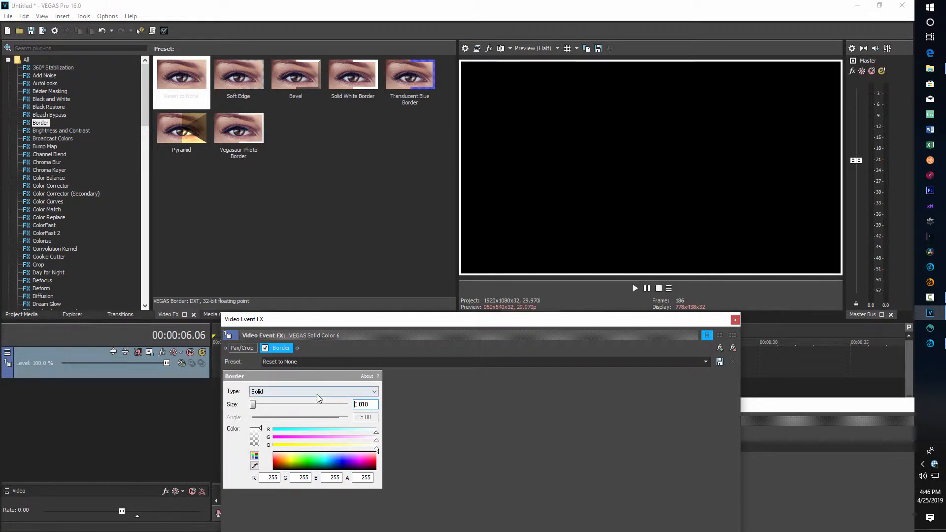
left_click_drag(371, 319, 395, 269)
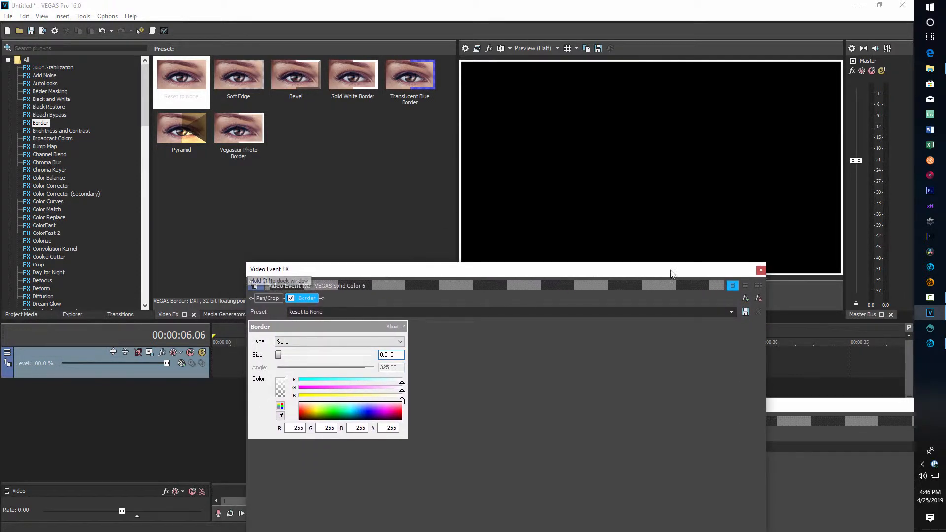
left_click(760, 271)
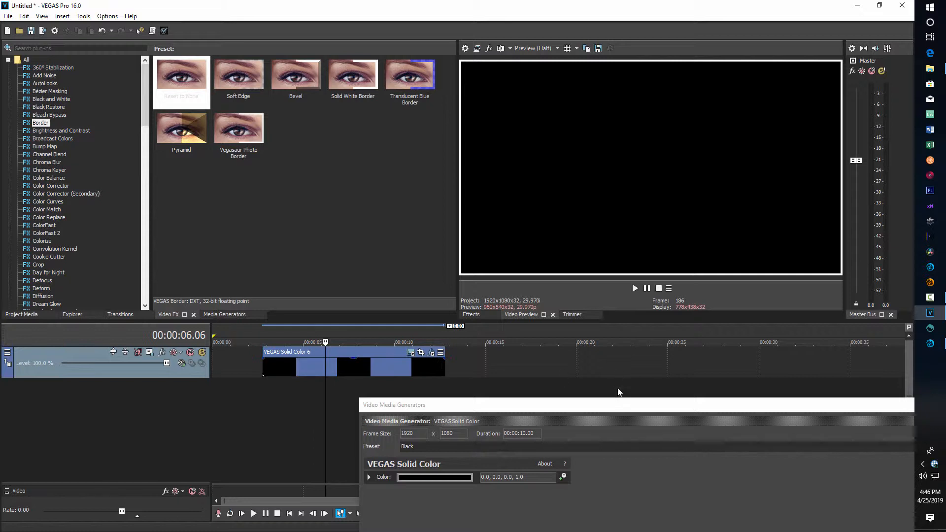
left_click_drag(601, 406, 362, 278)
left_click(725, 282)
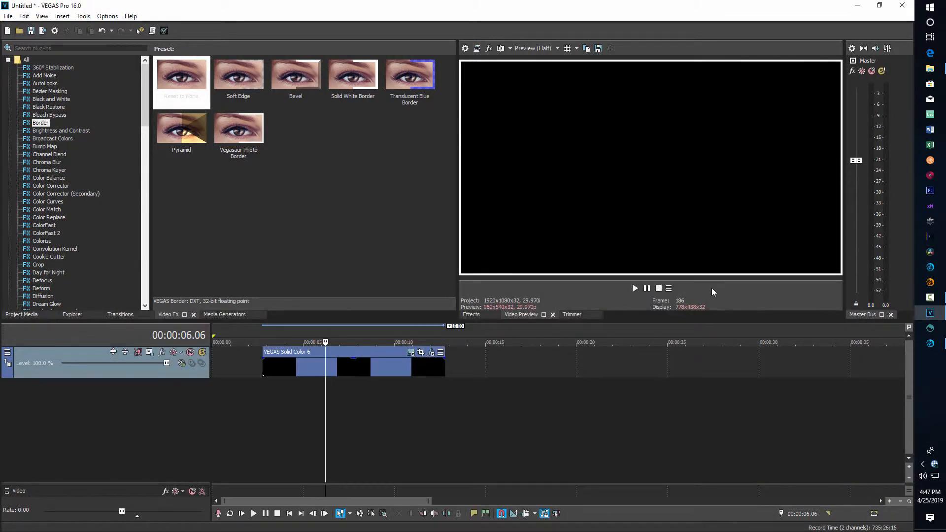
Make the black solid color event fully transparent by setting its color's alpha to 0.0, and close the generator settings
left_click(410, 355)
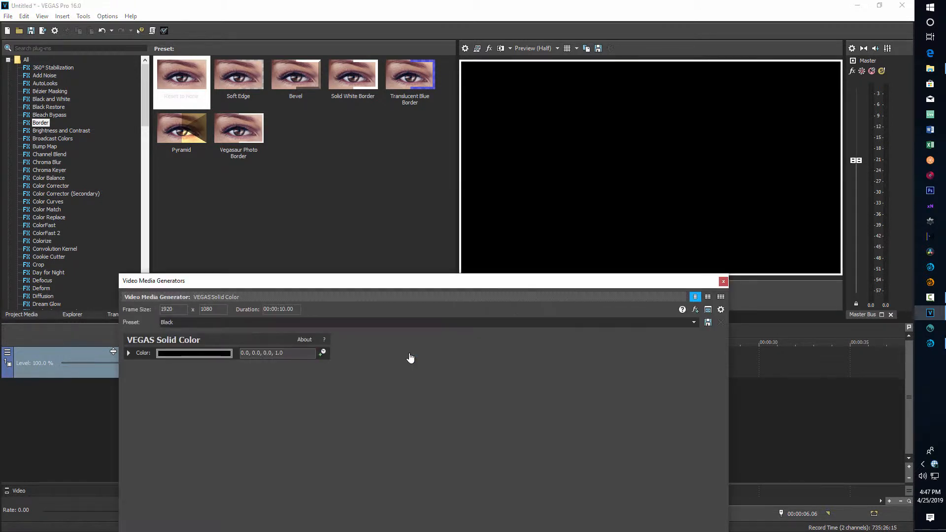
left_click(184, 354)
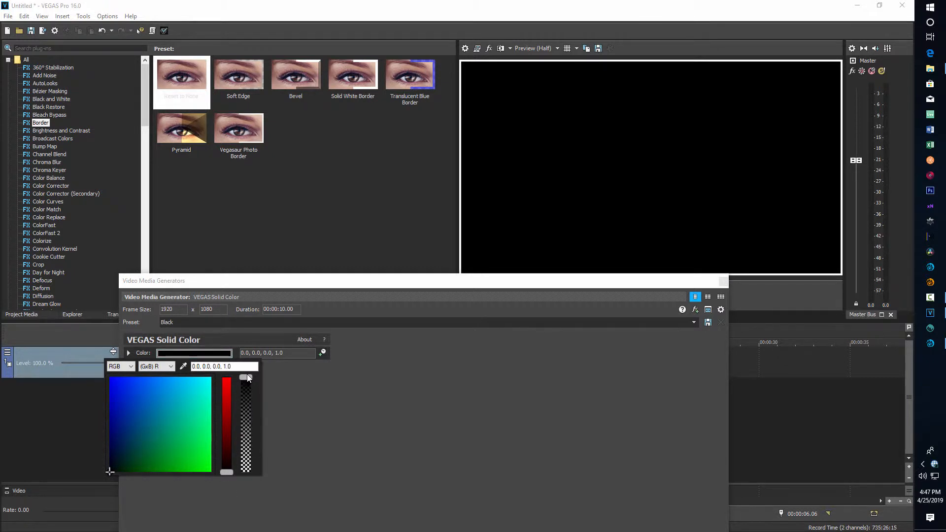
left_click_drag(248, 380, 240, 475)
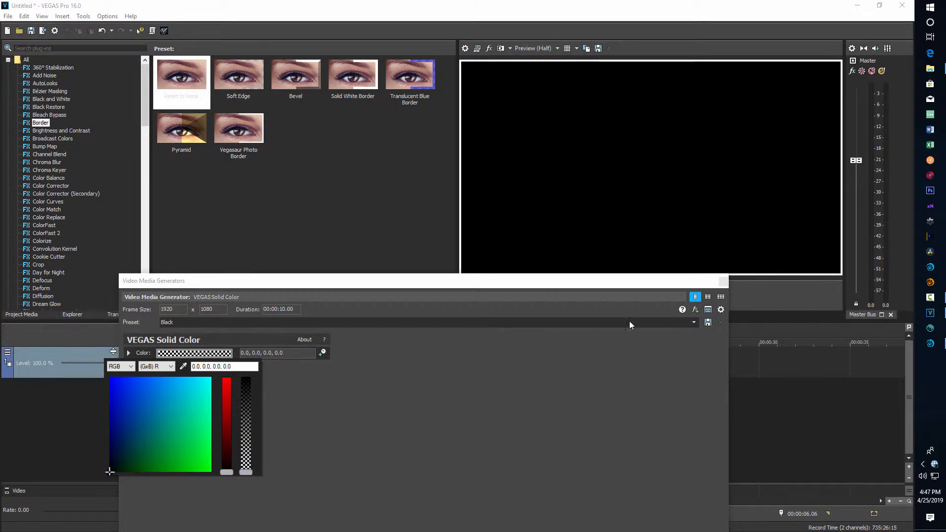
left_click(723, 282)
left_click(723, 282)
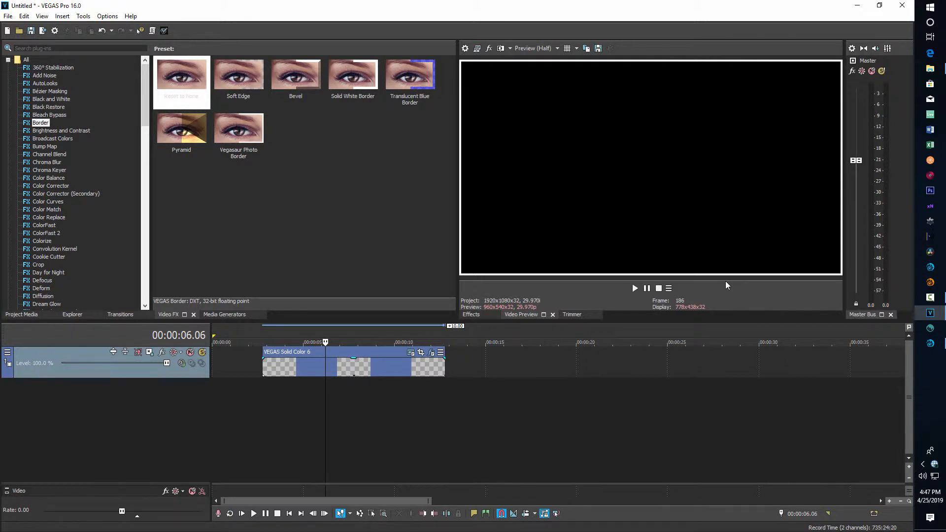
Show the project media and the event's Border settings, and save the preview frame to the Desktop as a PNG named opaque
left_click(31, 315)
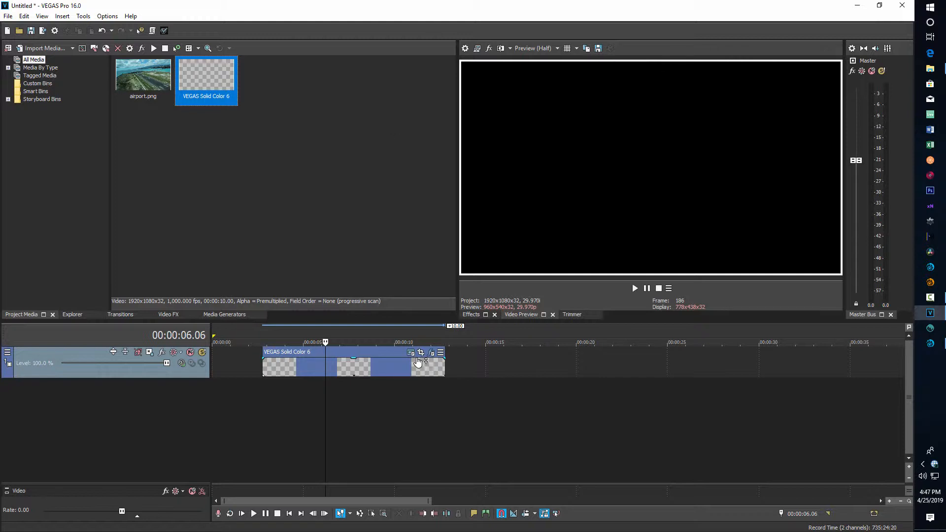
left_click(431, 353)
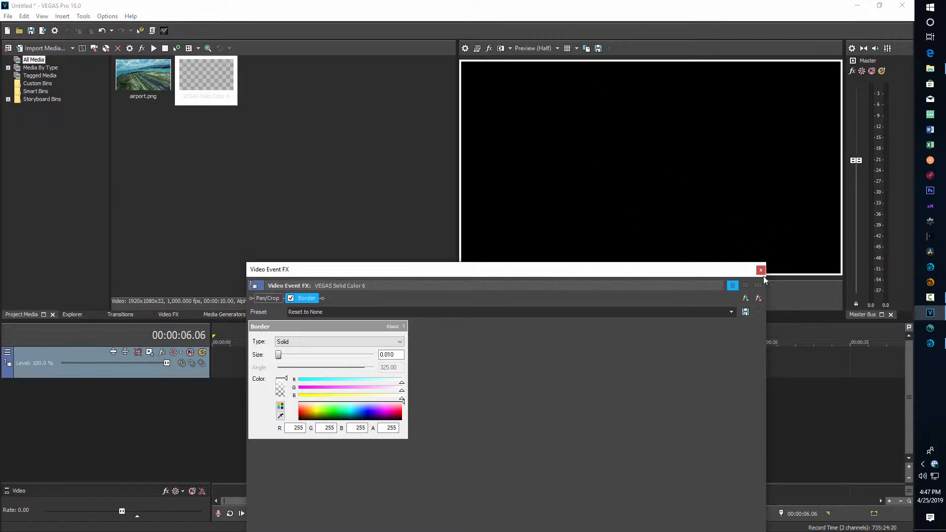
left_click_drag(702, 270, 739, 363)
left_click(598, 49)
type("opaque")
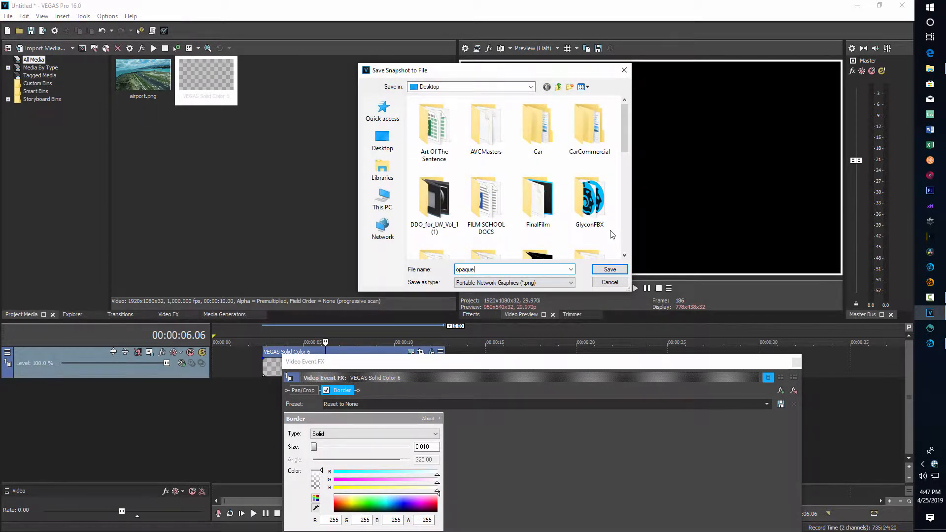
left_click(614, 271)
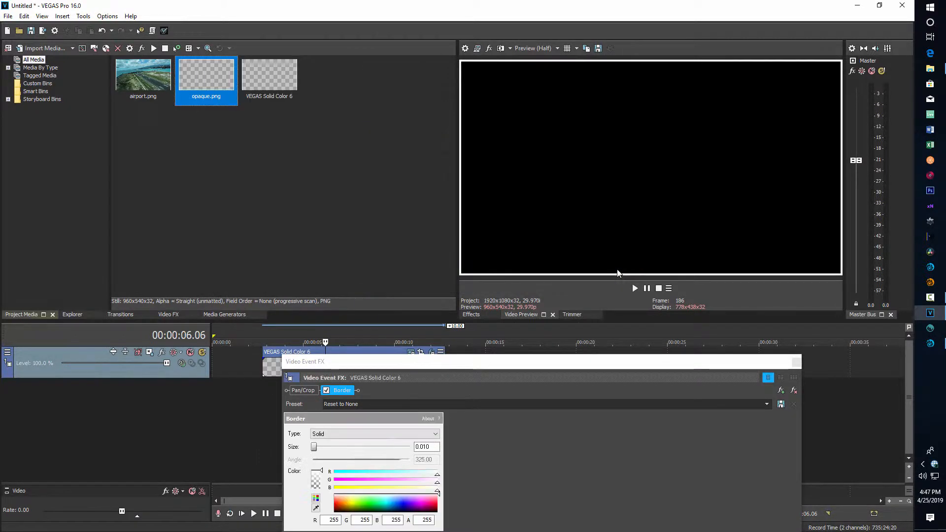
Lower the border color's alpha to 195 and save the preview frame to the Desktop as a PNG named Trans1
left_click_drag(471, 363, 615, 249)
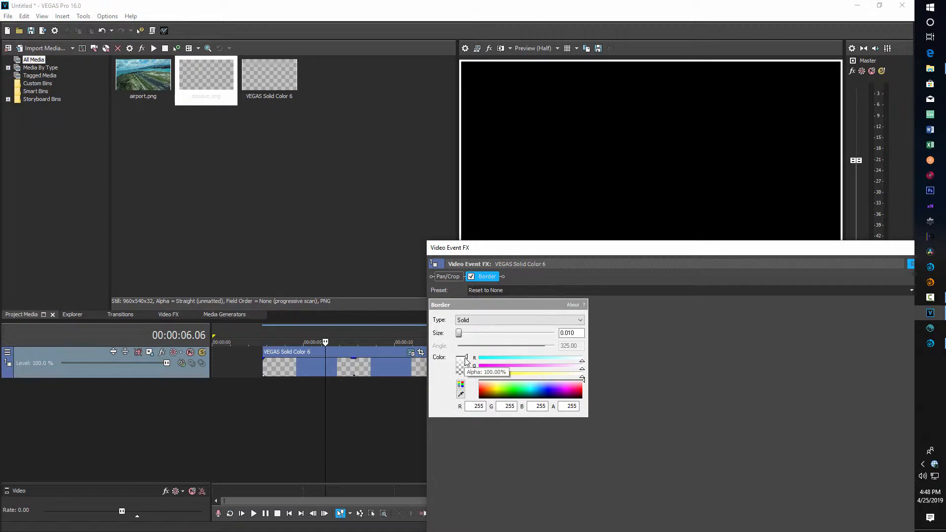
left_click_drag(466, 360, 466, 364)
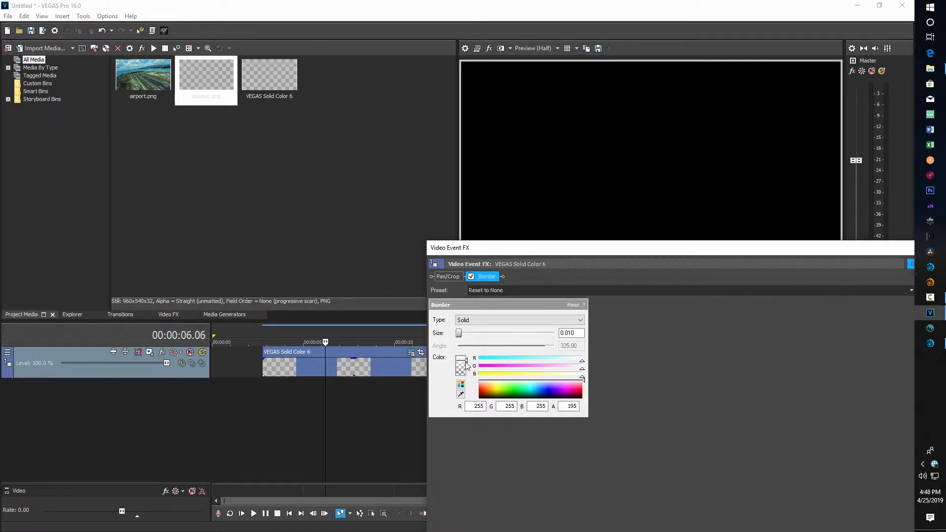
left_click(598, 49)
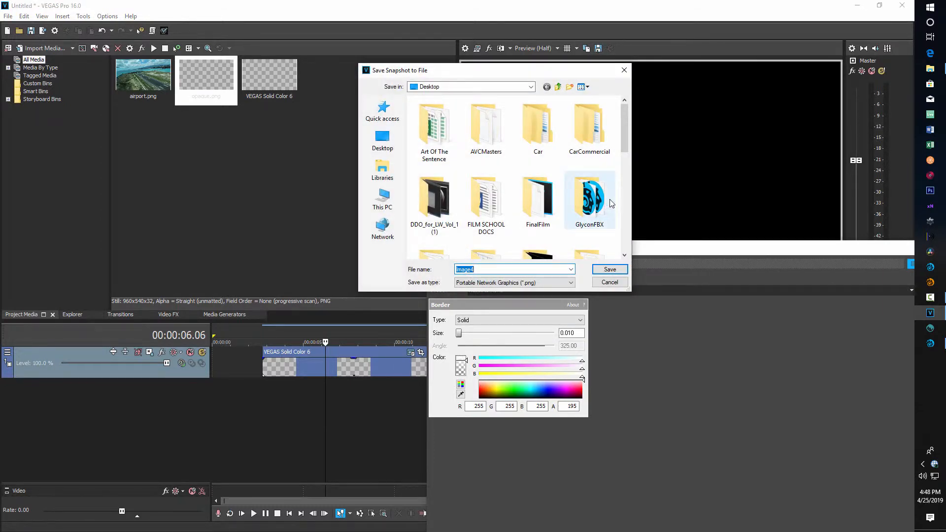
type("Trans")
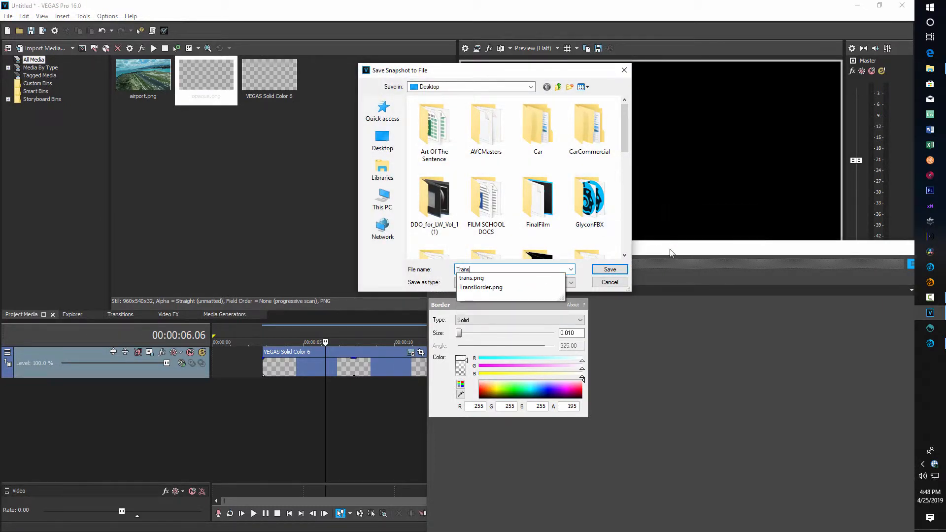
type("1")
left_click(618, 269)
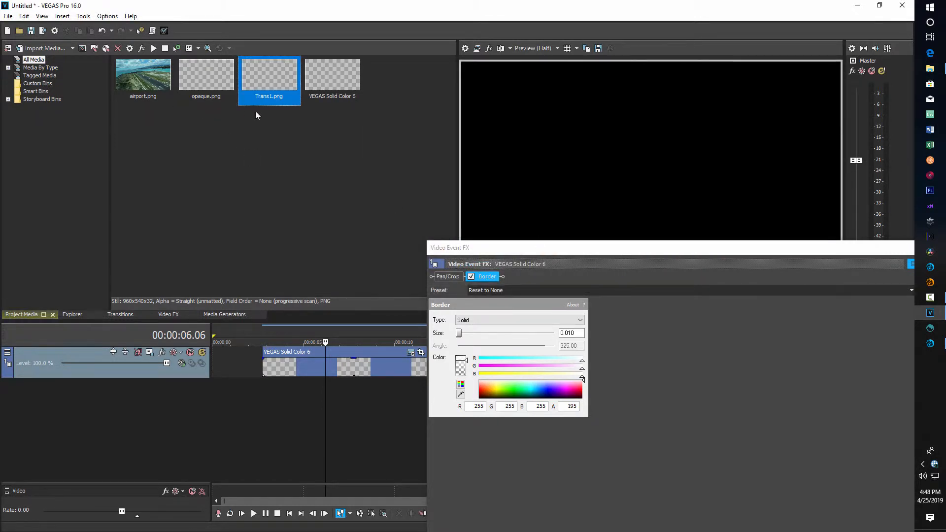
left_click_drag(654, 254, 554, 235)
left_click(712, 222)
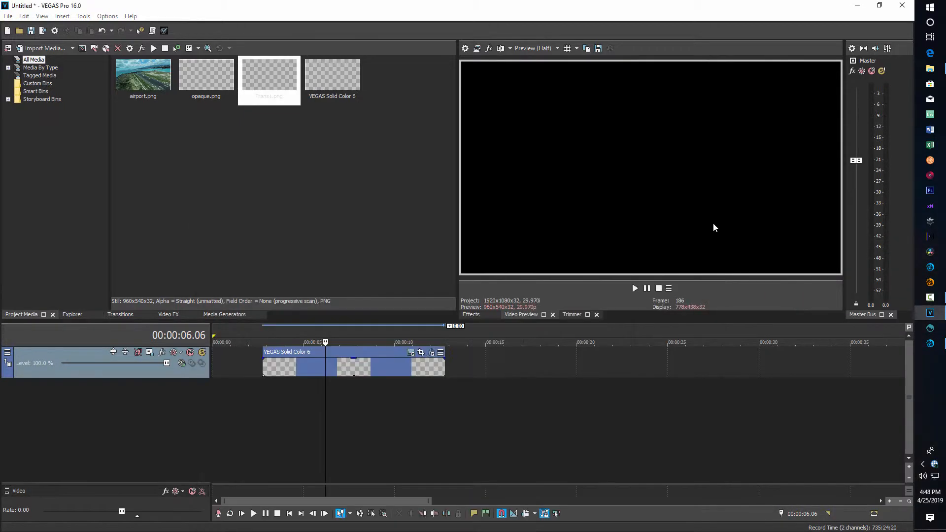
Replace the solid color event on the video track with opaque.png from the project media
left_click(385, 362)
key("Delete")
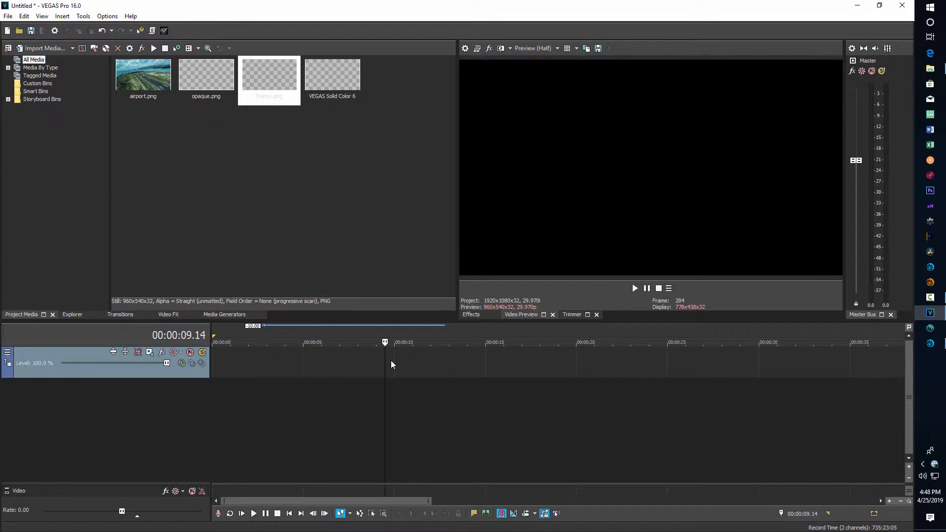
left_click_drag(221, 79, 299, 361)
left_click(310, 388)
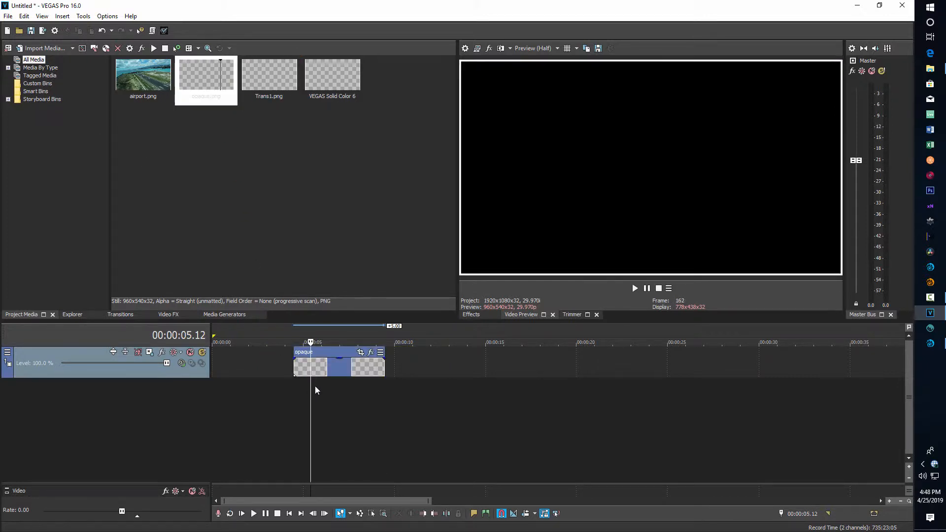
scroll(483, 419, "up", 3)
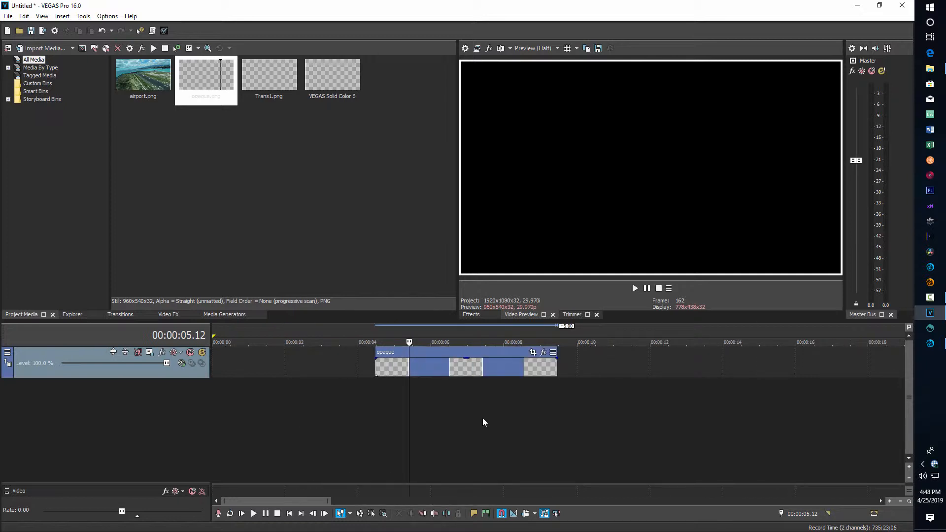
right_click(456, 403)
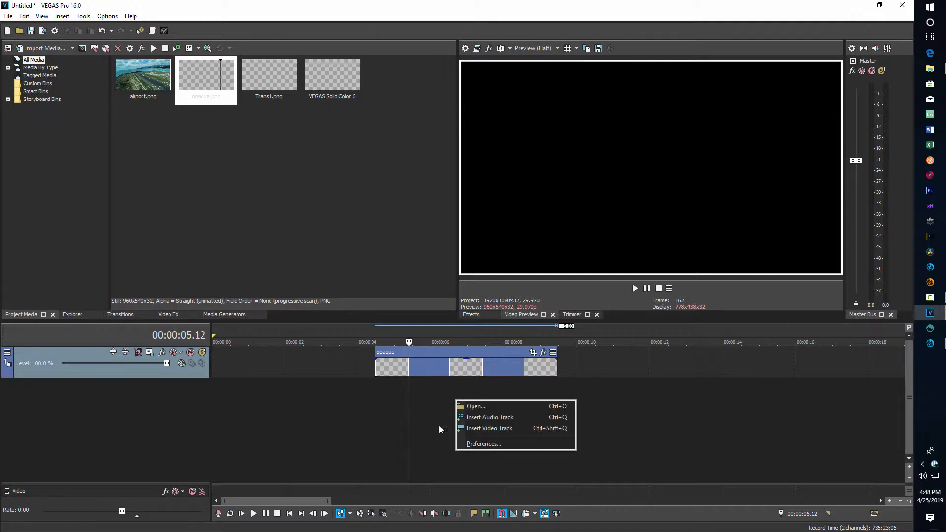
left_click(641, 171)
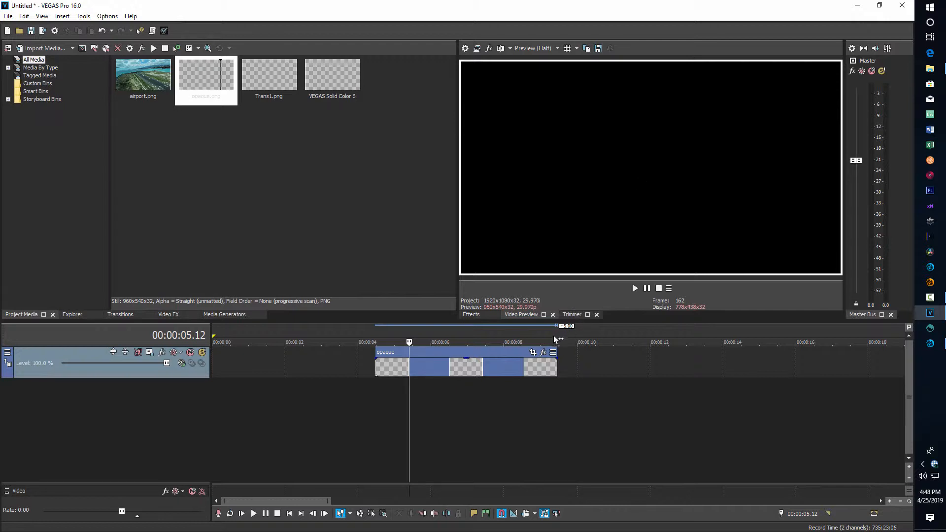
Shrink the opaque border within the frame by enlarging the event's Pan/Crop area to about 1,040.9 by 585.5
left_click(533, 353)
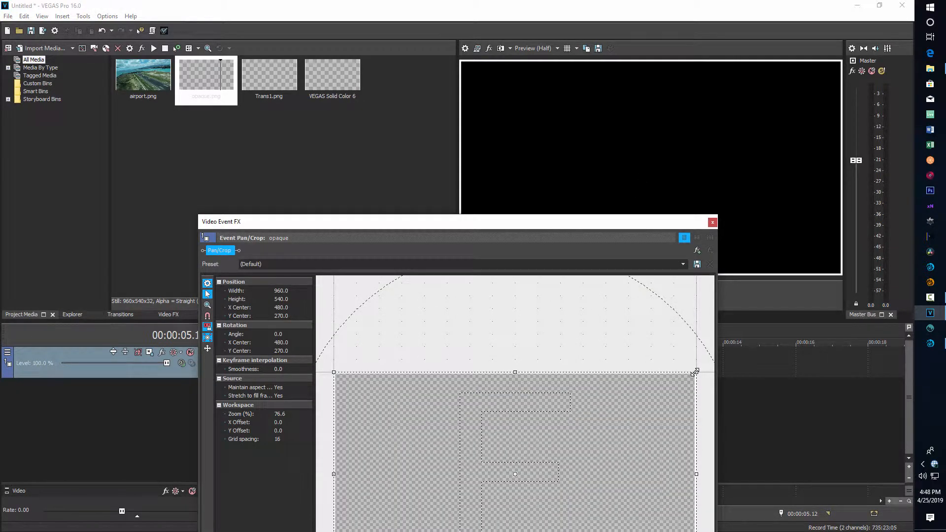
left_click_drag(511, 220, 491, 233)
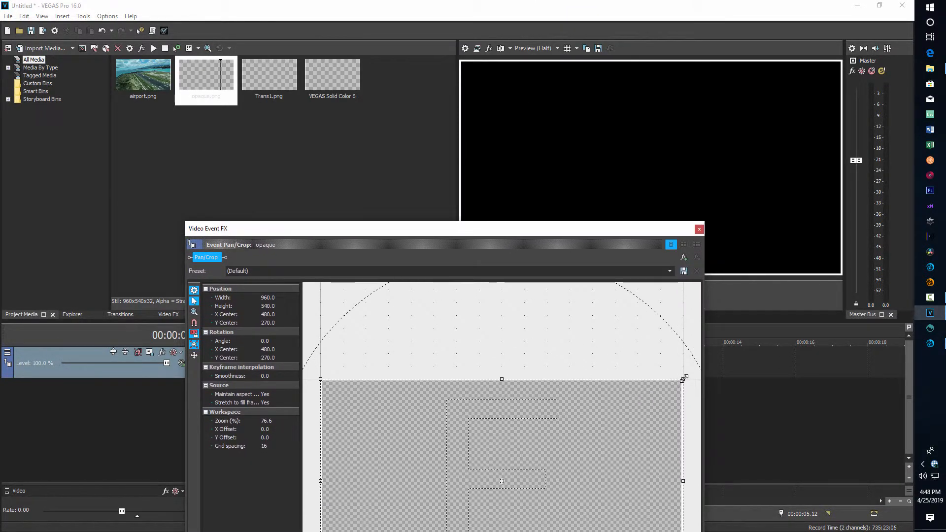
left_click_drag(684, 378, 698, 335)
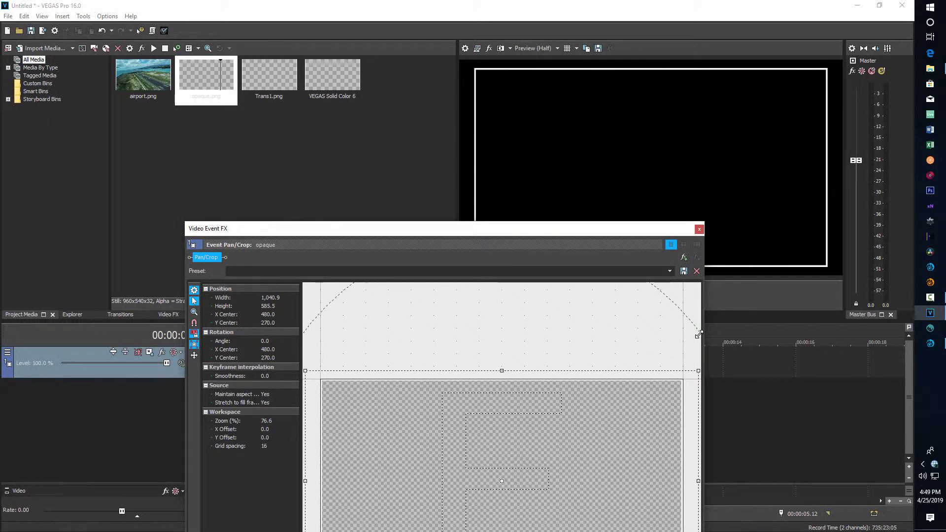
left_click(699, 230)
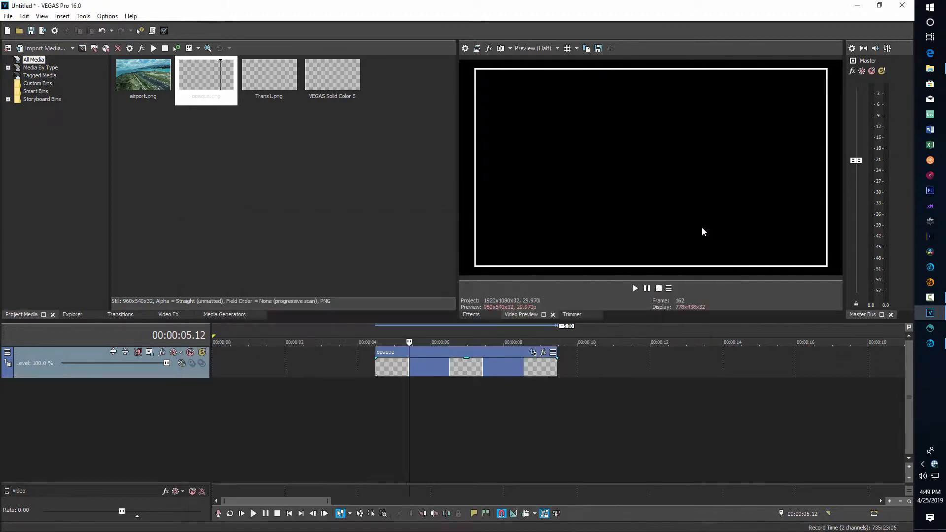
Save the preview frame with the inset border to the Desktop as a PNG named opaque2
left_click(598, 49)
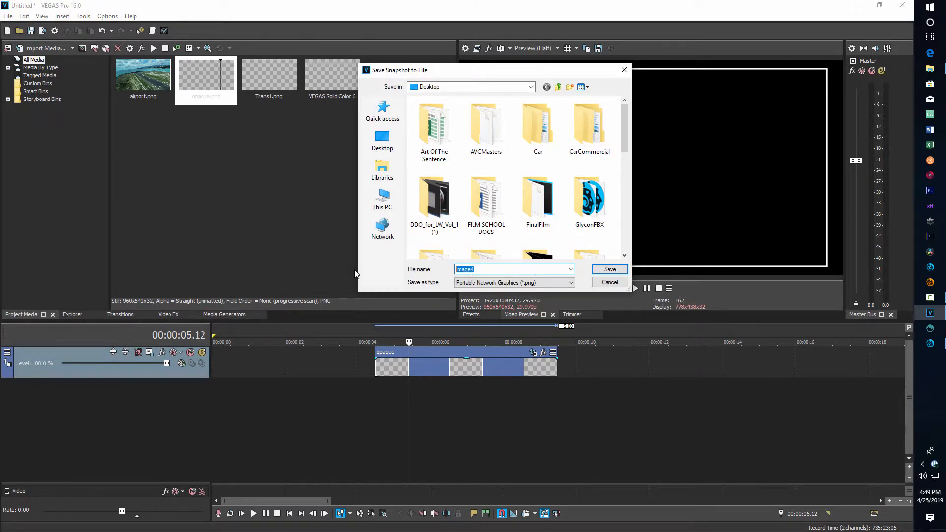
type("opa")
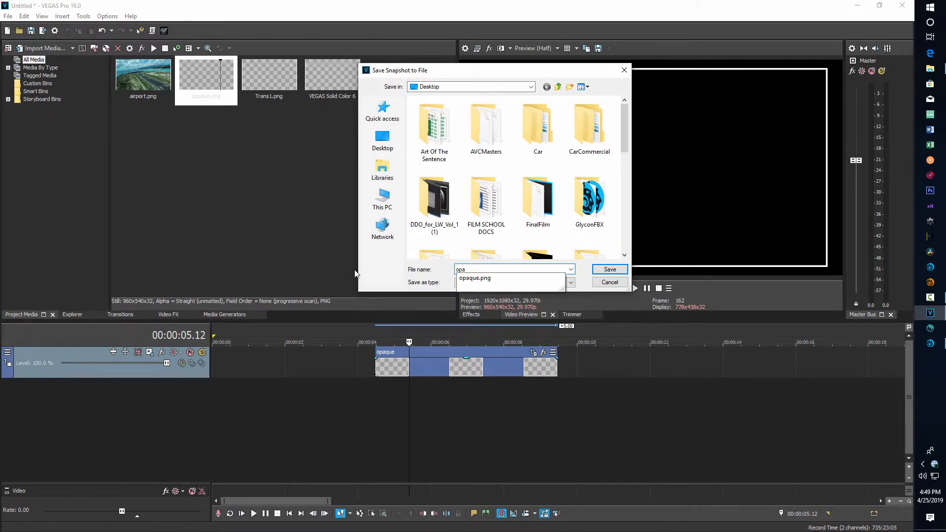
type("que2")
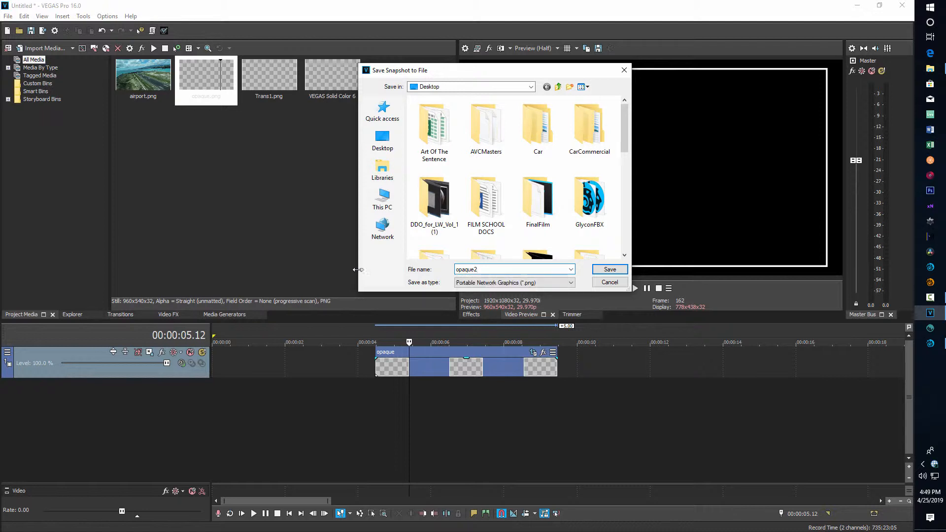
left_click(612, 269)
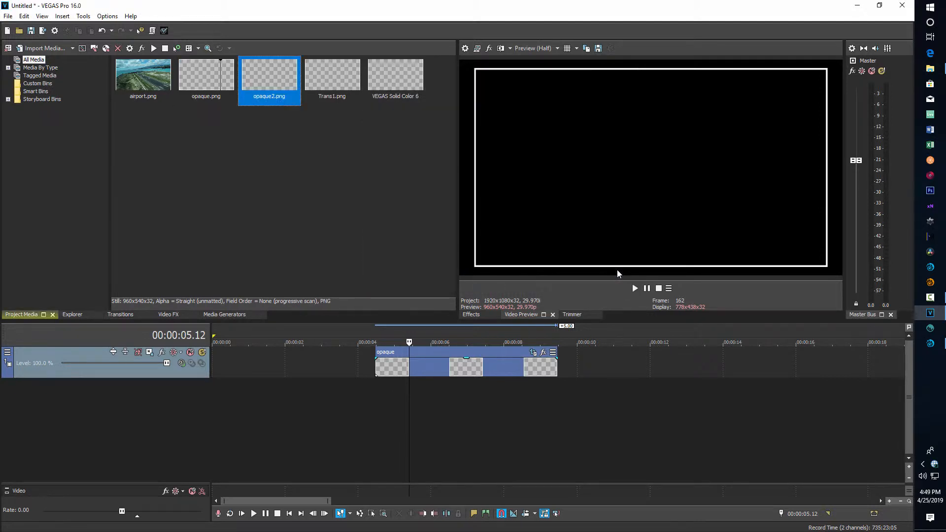
Replace the opaque event on the video track with Trans1.png from the project media
left_click(495, 368)
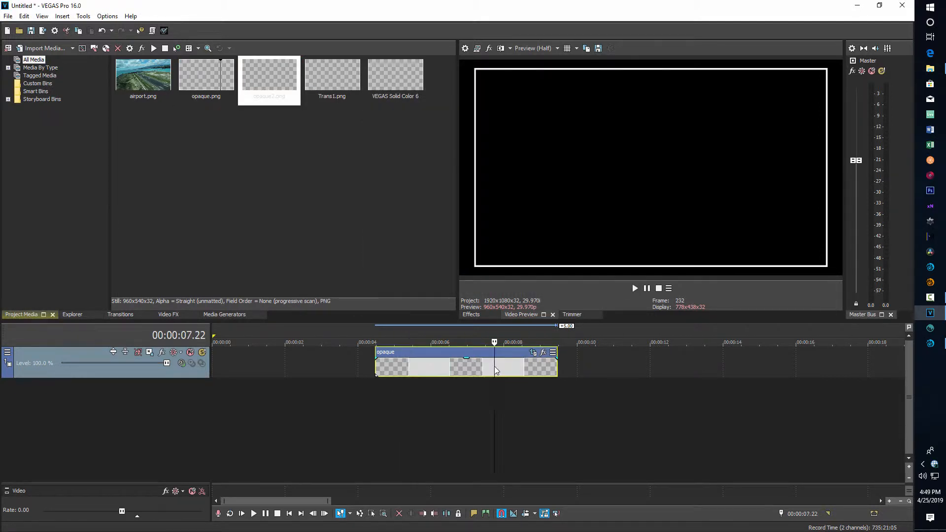
key("Delete")
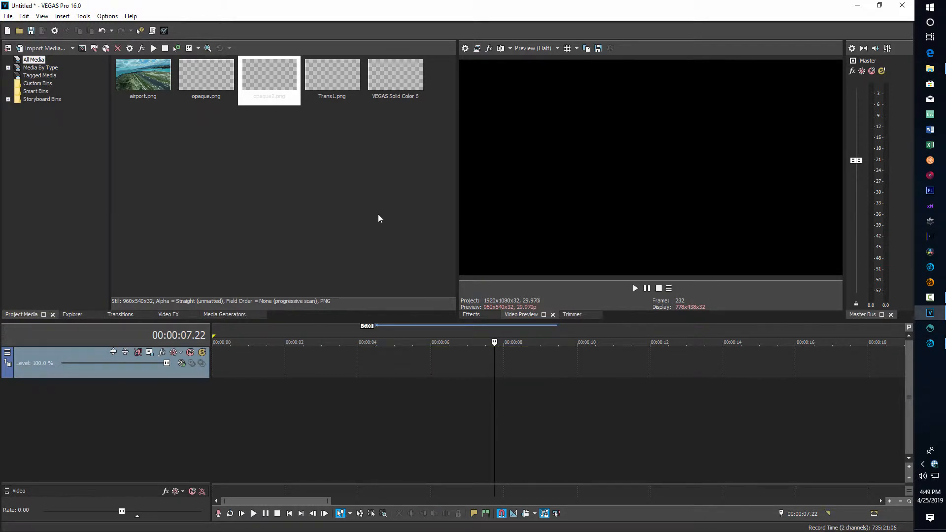
left_click_drag(340, 79, 411, 362)
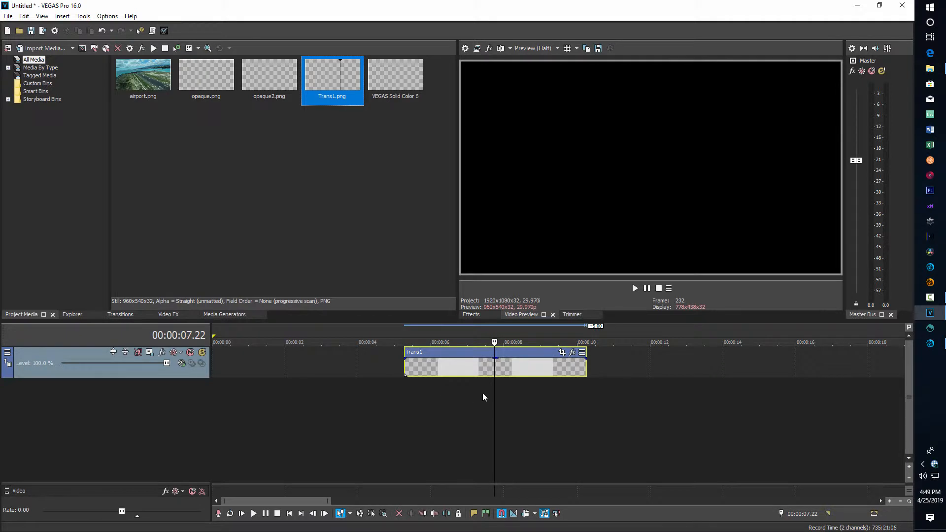
Shrink the semi-transparent border within the frame by enlarging the Trans1 event's Pan/Crop area to about 996.5 by 560.6
left_click(561, 352)
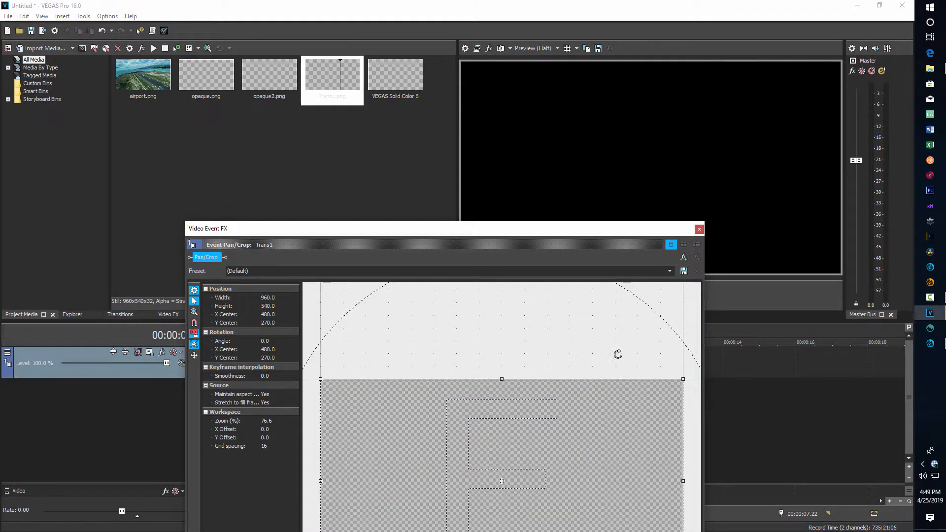
left_click_drag(682, 379, 688, 358)
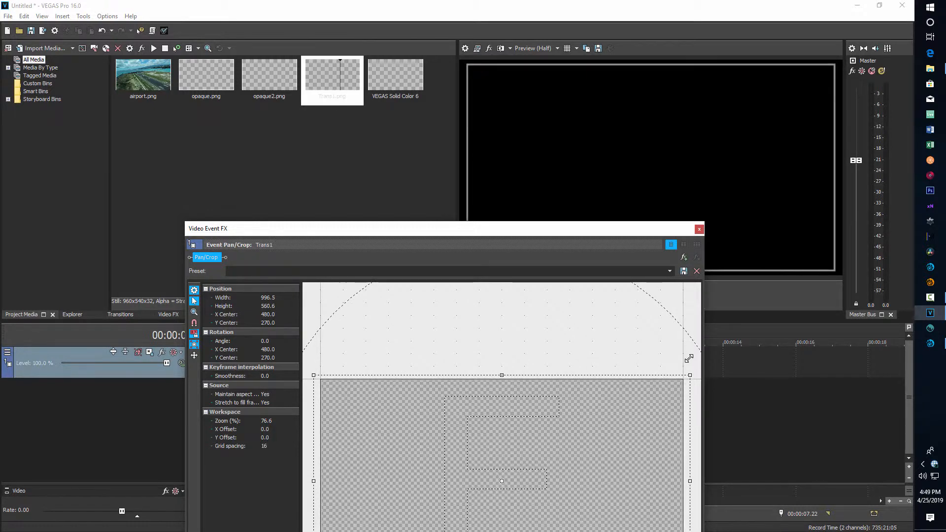
left_click(699, 229)
Save the preview frame with the inset semi-transparent border to the Desktop as a PNG named trans_final
left_click(598, 48)
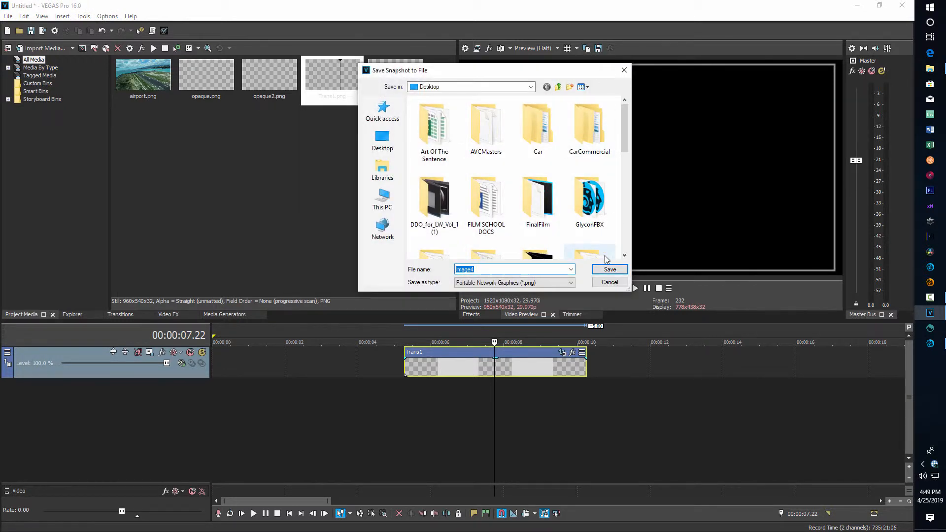
type("trans_fi")
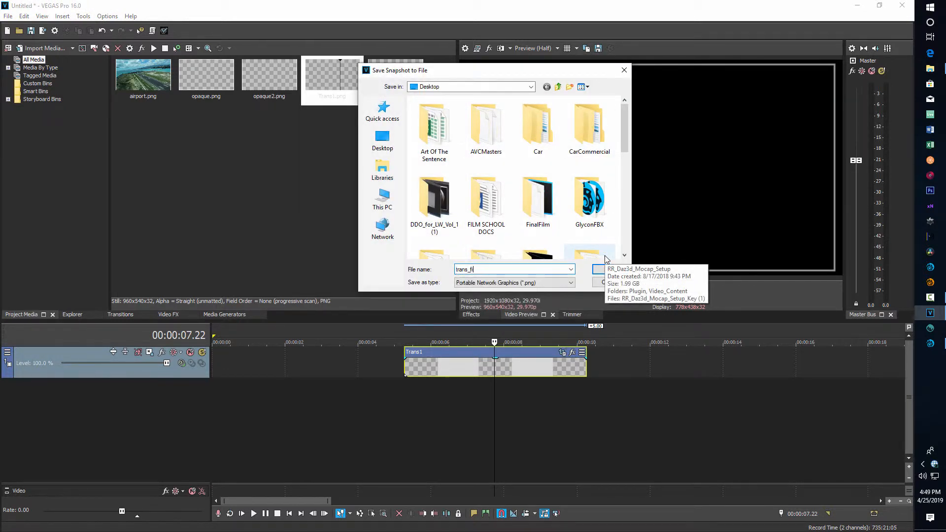
type("nal")
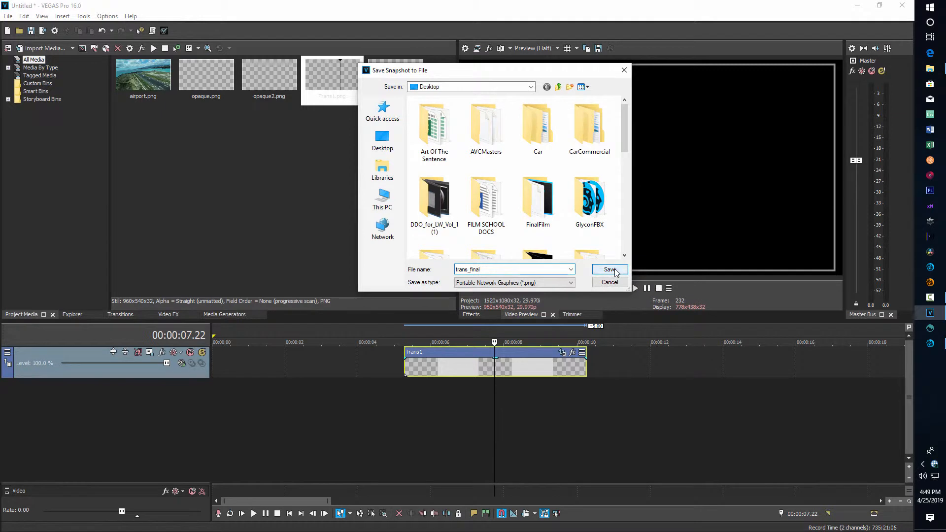
left_click(604, 271)
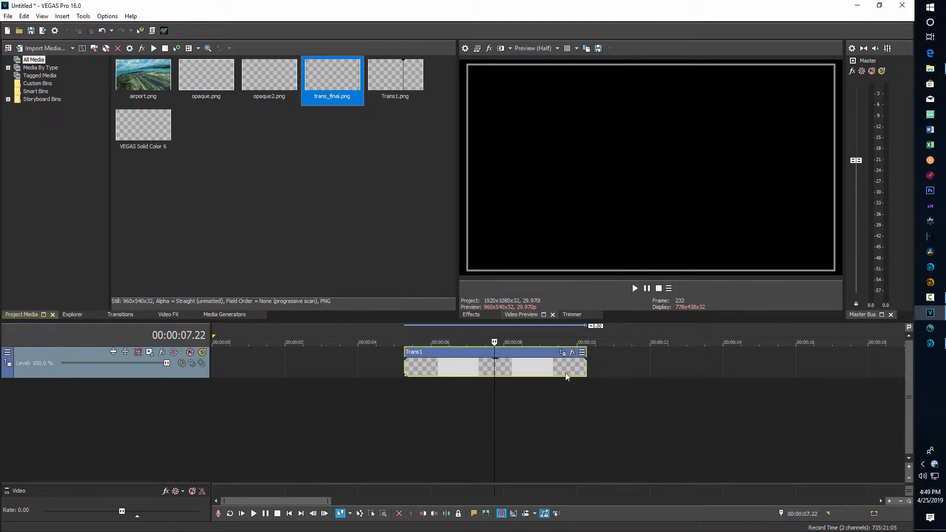
Delete the Trans1 event from the timeline and remove opaque.png, VEGAS Solid Color 6 and Trans1.png from the project media
left_click(519, 365)
key("Delete")
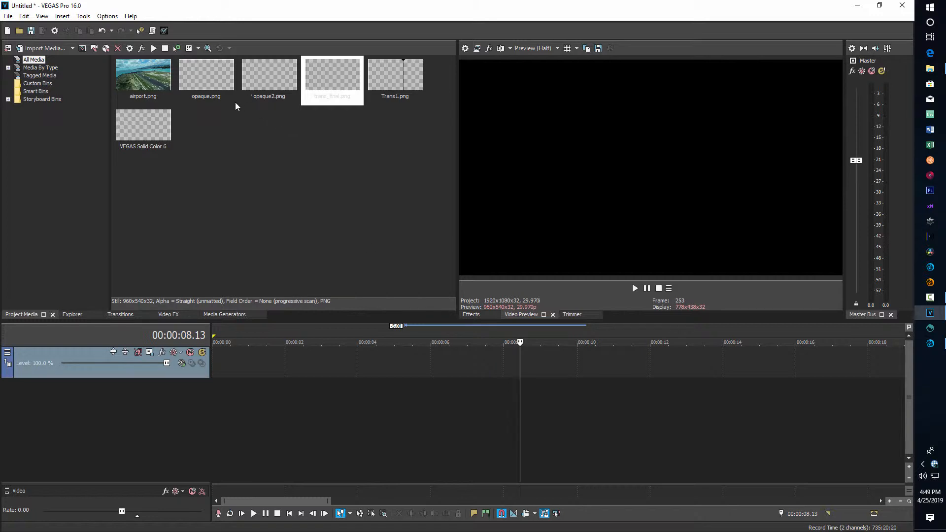
left_click(213, 79)
key("Delete")
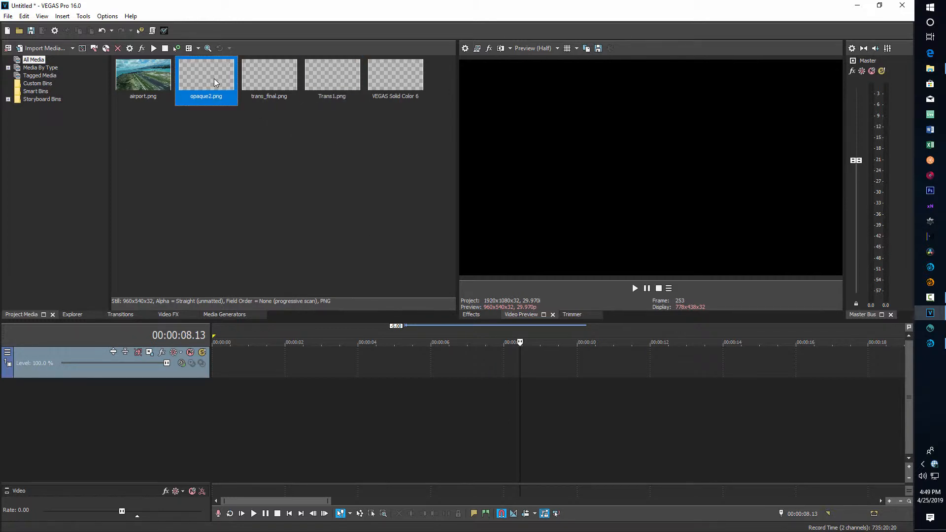
left_click(388, 83)
key("Delete")
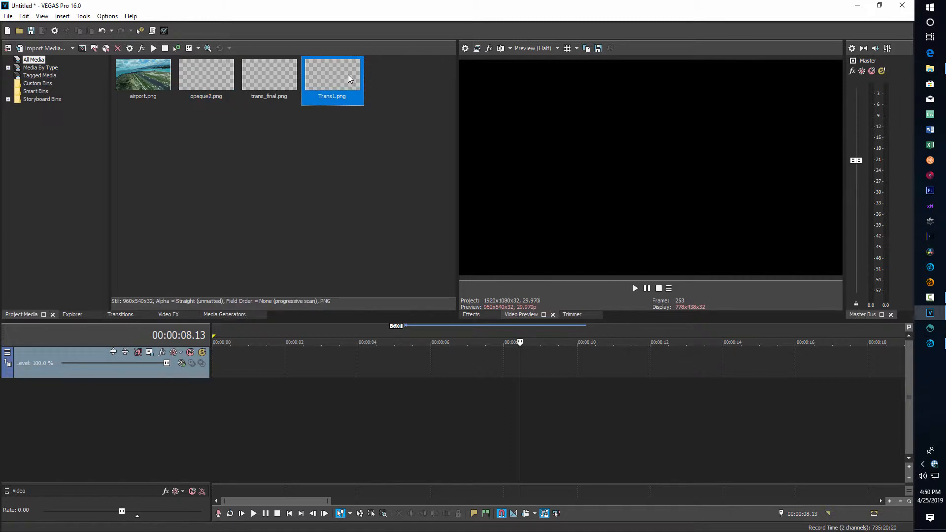
key("Delete")
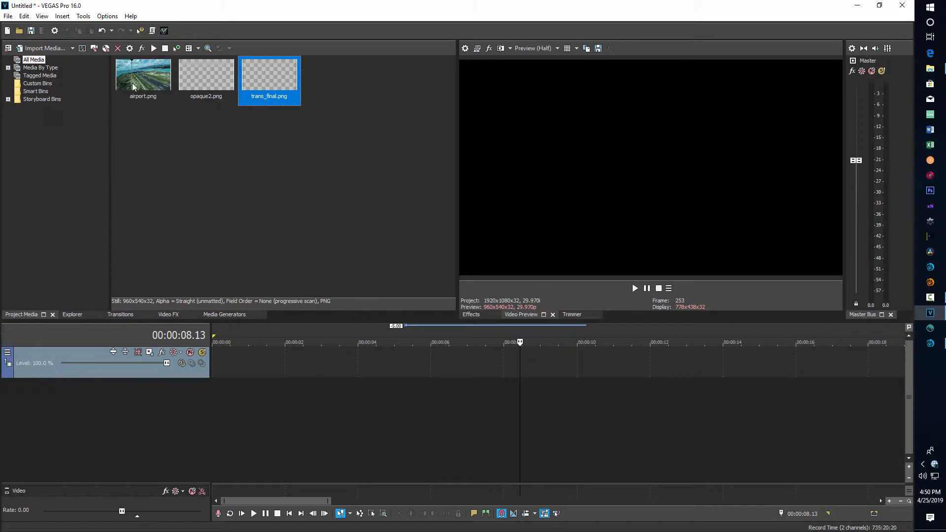
Place airport.png at the start of the timeline and overlay trans_final.png on a new video track above it
left_click_drag(134, 85, 215, 361)
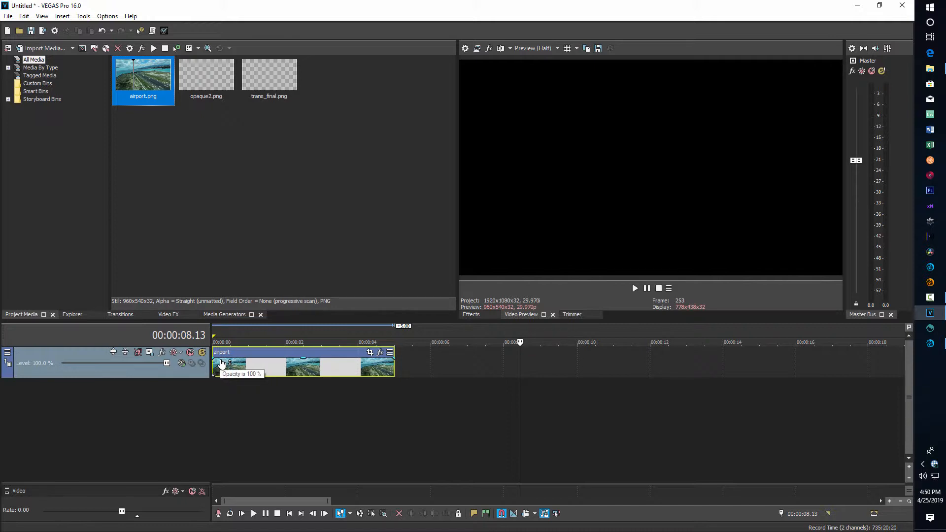
left_click(255, 409)
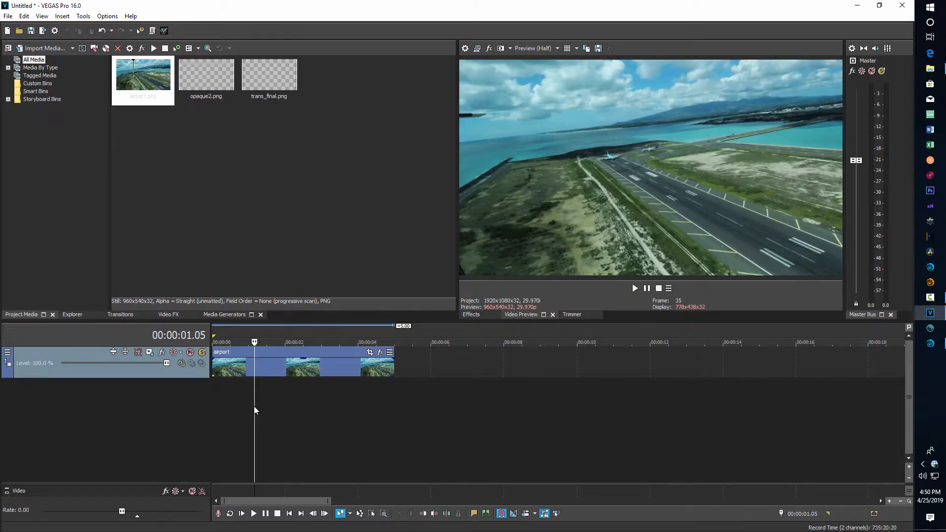
key("ctrl+shift+q")
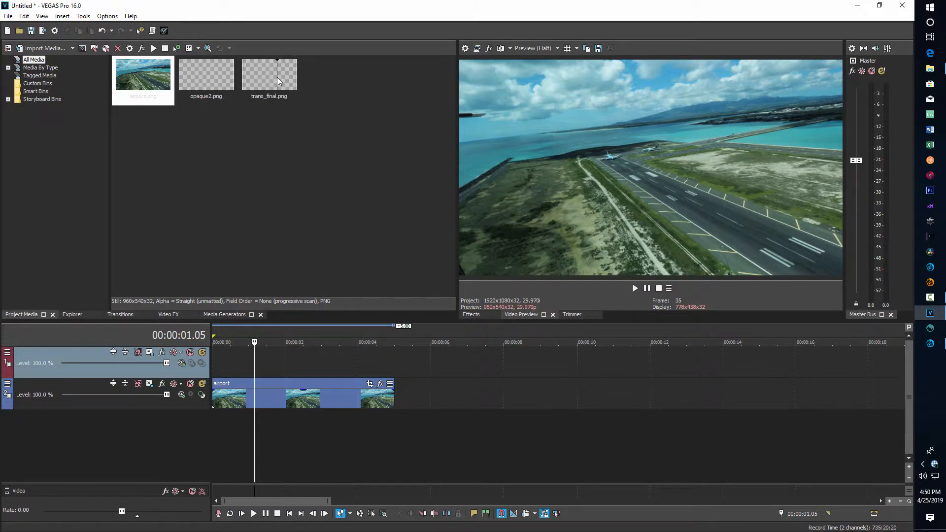
left_click_drag(276, 77, 211, 366)
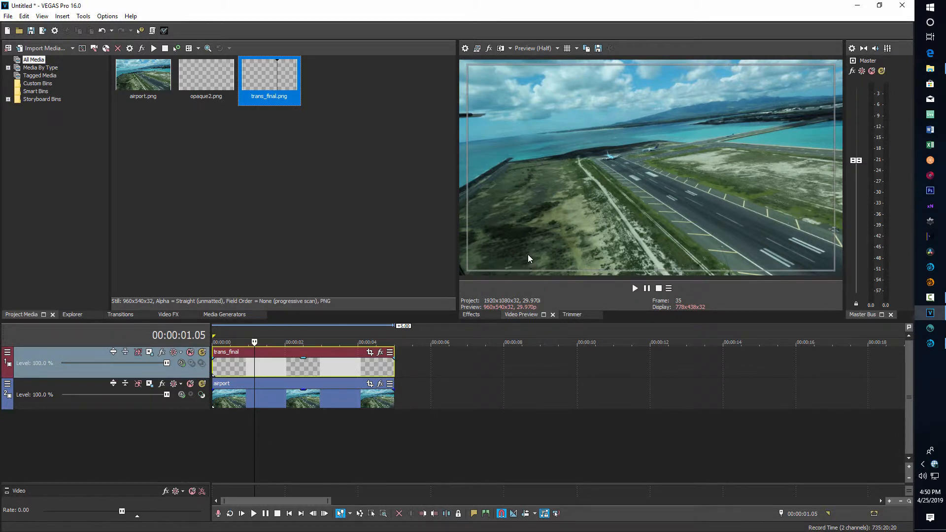
Extend the airport and trans_final events to the same length of about 16.5 seconds
left_click_drag(392, 373, 469, 378)
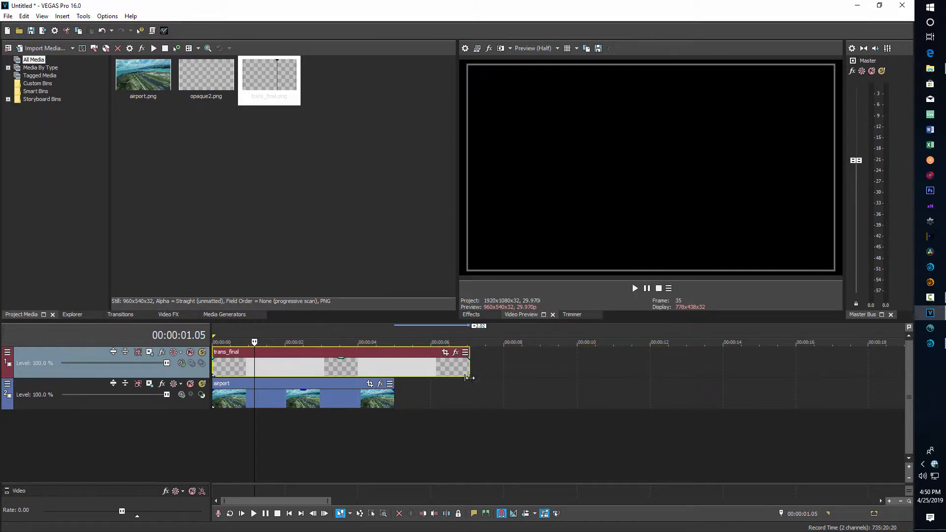
left_click_drag(393, 399, 818, 383)
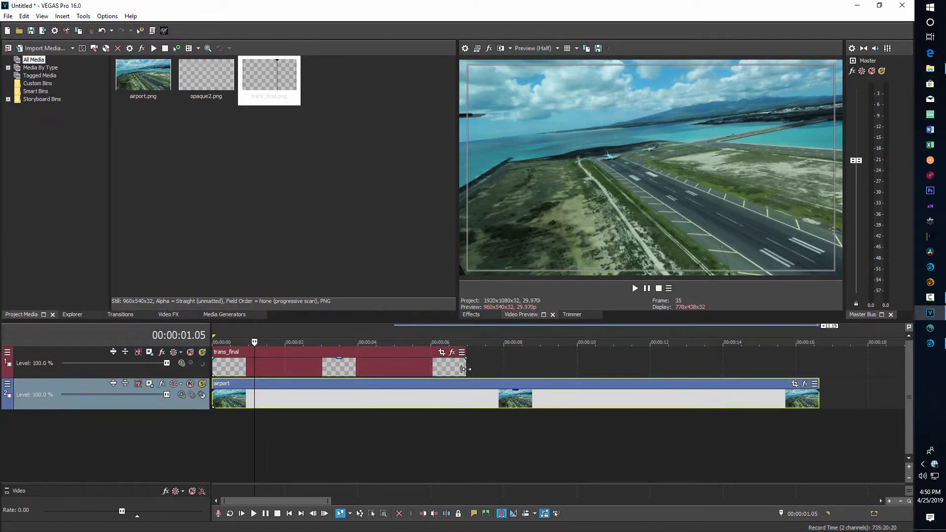
left_click_drag(469, 369, 819, 370)
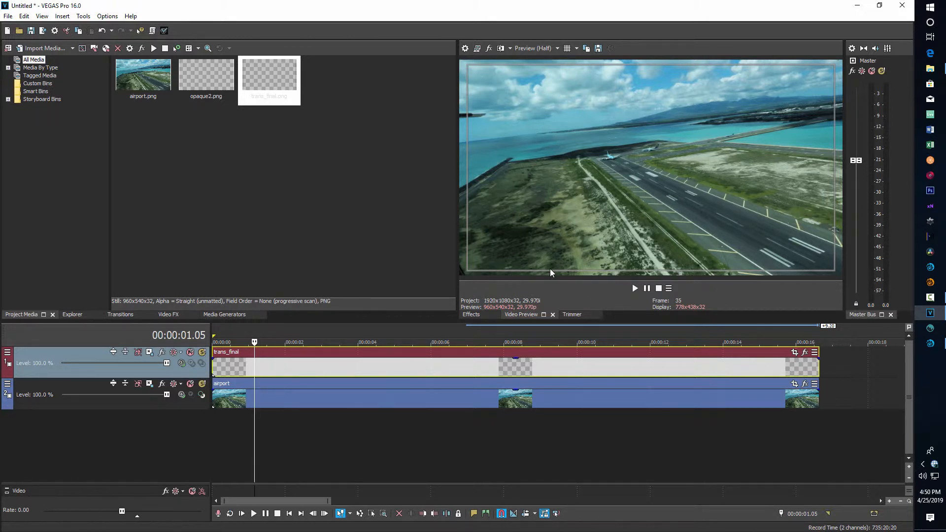
Replace the trans_final event with opaque2.png on the top track and extend it to match the airport event's length
left_click_drag(817, 370, 513, 368)
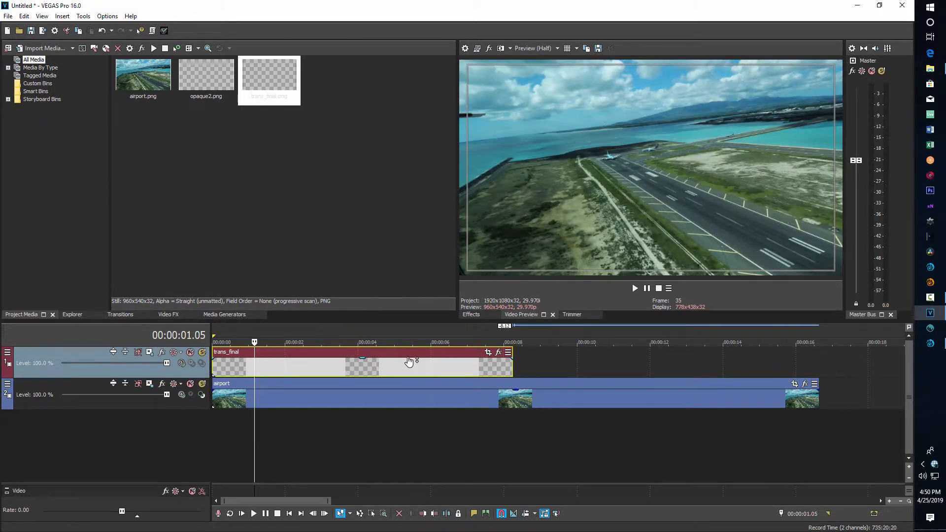
key("Delete")
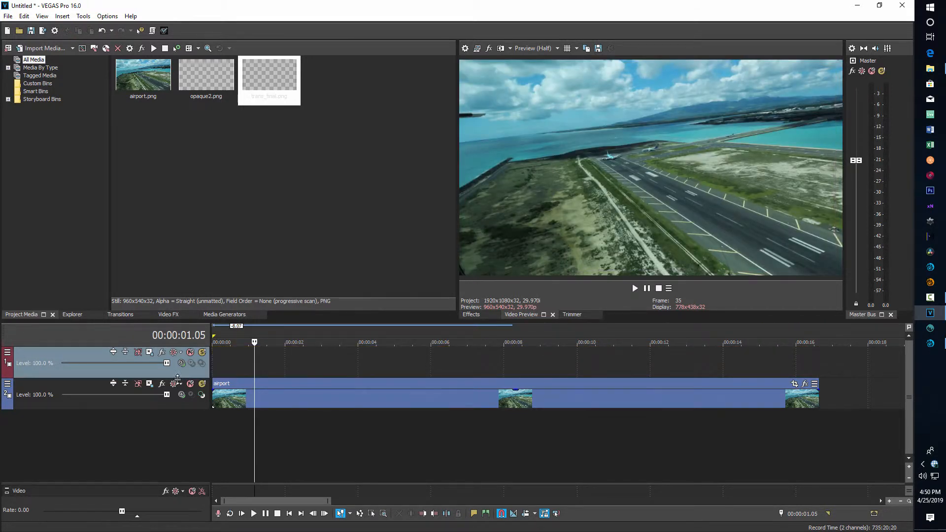
left_click_drag(206, 74, 374, 403)
left_click_drag(394, 370, 818, 369)
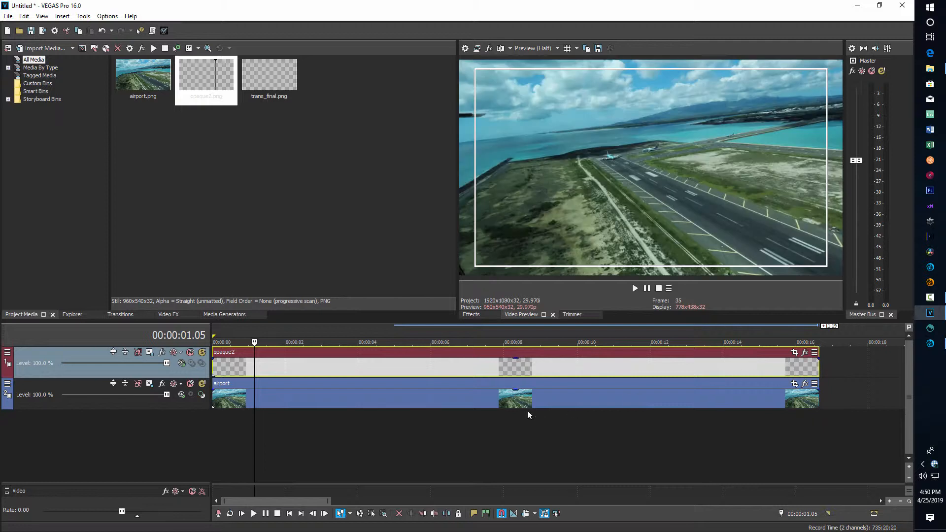
Add two empty video tracks above the opaque2 track
left_click(330, 442)
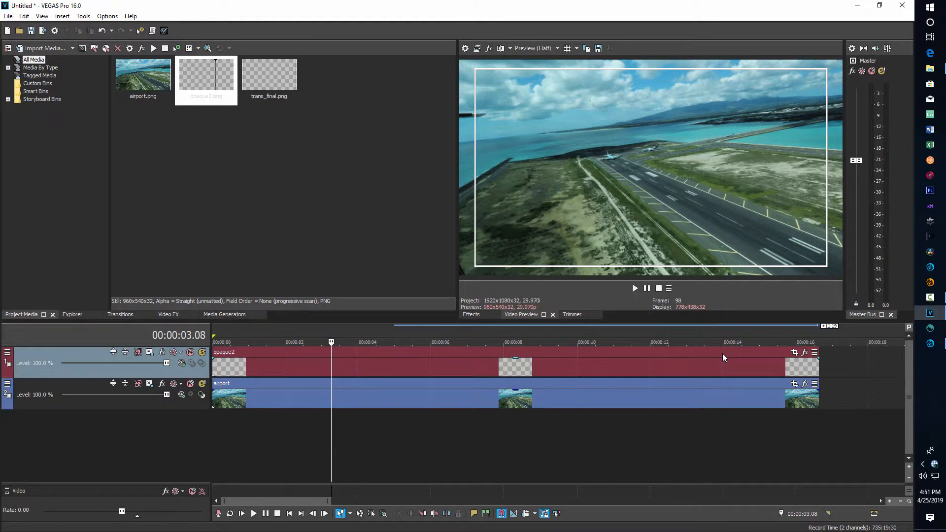
key("ctrl+shift+q")
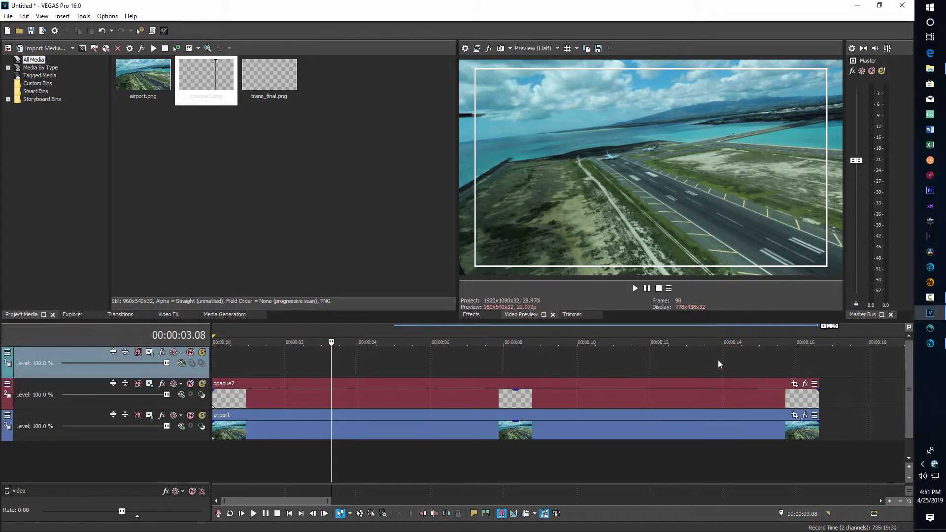
key("ctrl+shift+q")
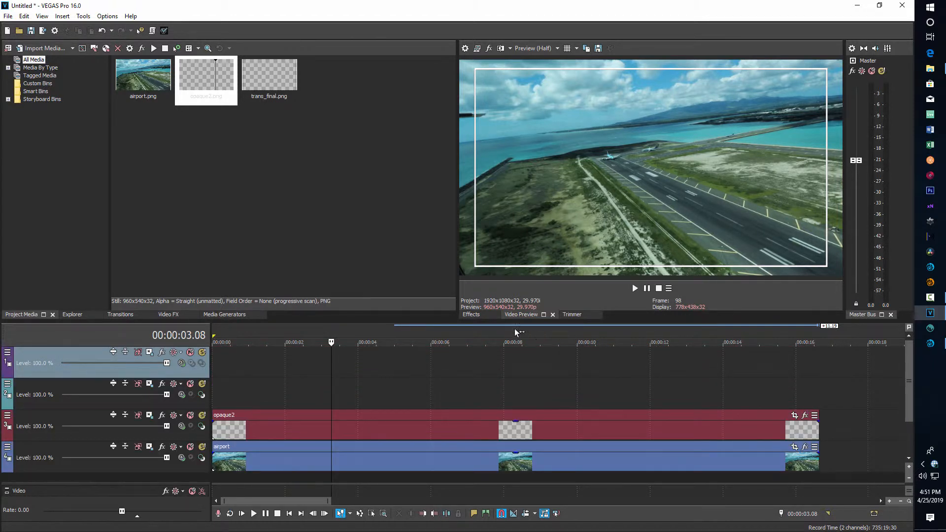
Add a red Solid Color generator event at the start of the second video track, keeping the default settings
left_click(238, 315)
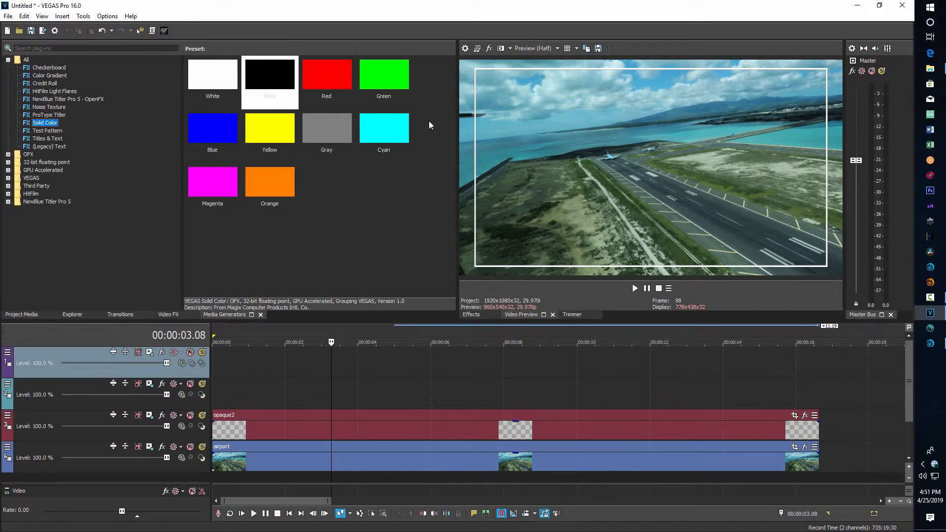
left_click(340, 68)
left_click_drag(340, 67, 220, 394)
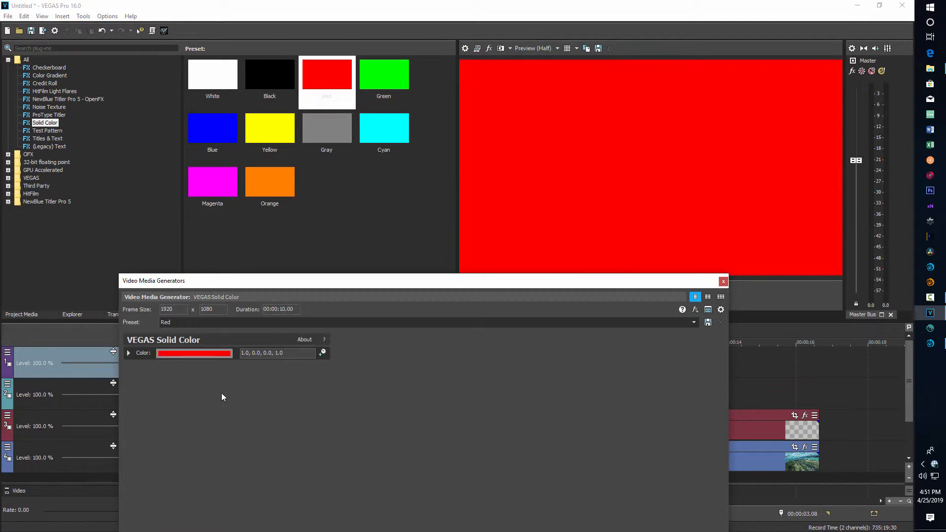
left_click(722, 283)
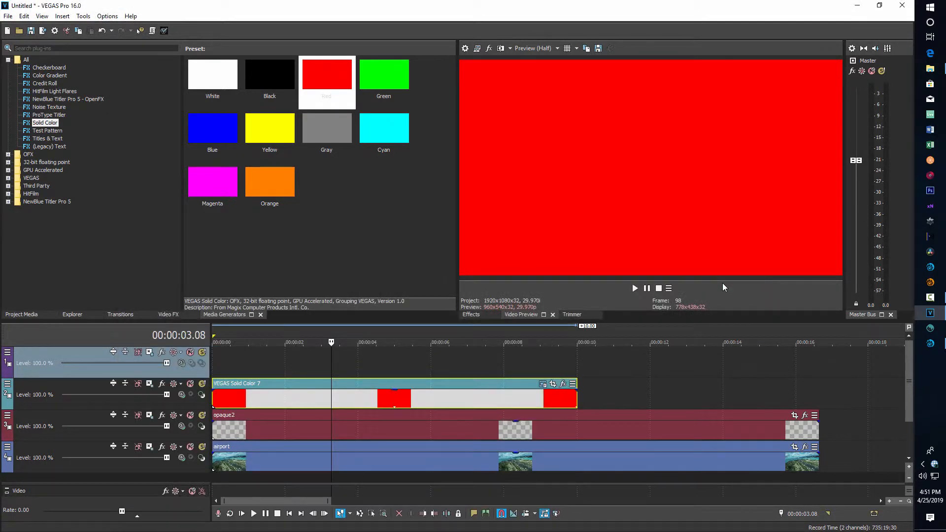
Mask the red solid color event to a small circle with an oval mask centred at about X 1,265, Y 483
left_click(553, 384)
left_click_drag(446, 225, 400, 1)
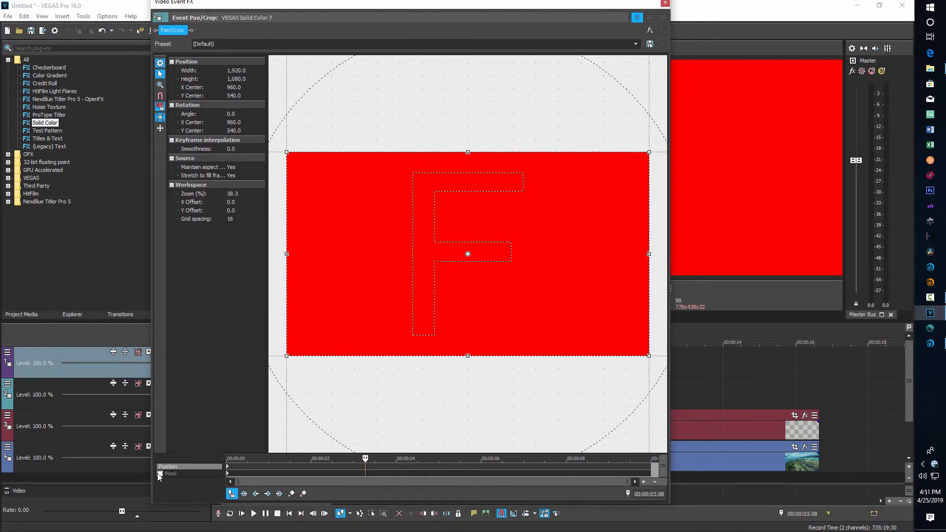
left_click(159, 473)
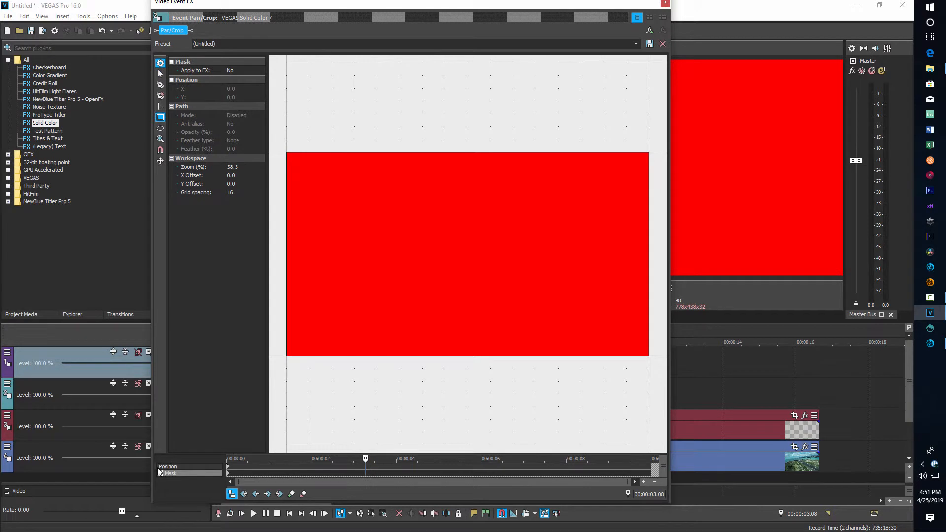
left_click(160, 129)
left_click_drag(525, 242, 530, 247)
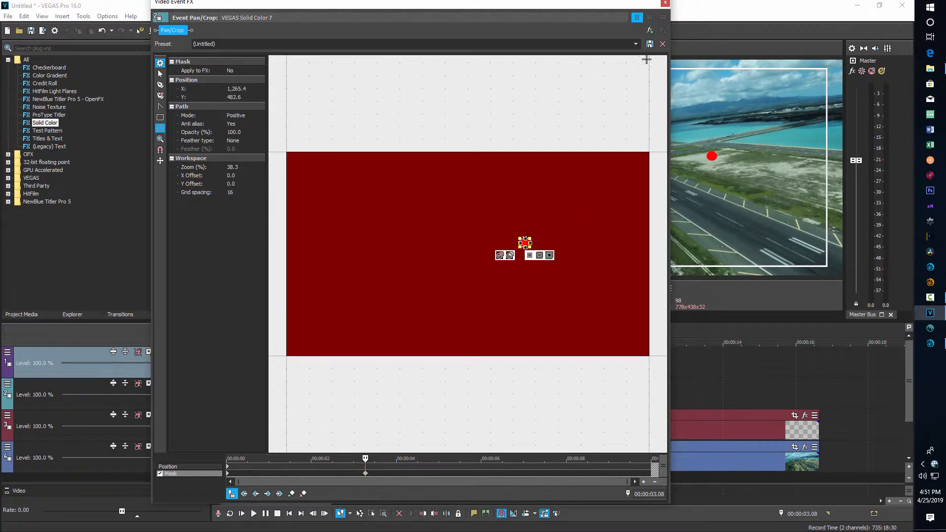
left_click(664, 5)
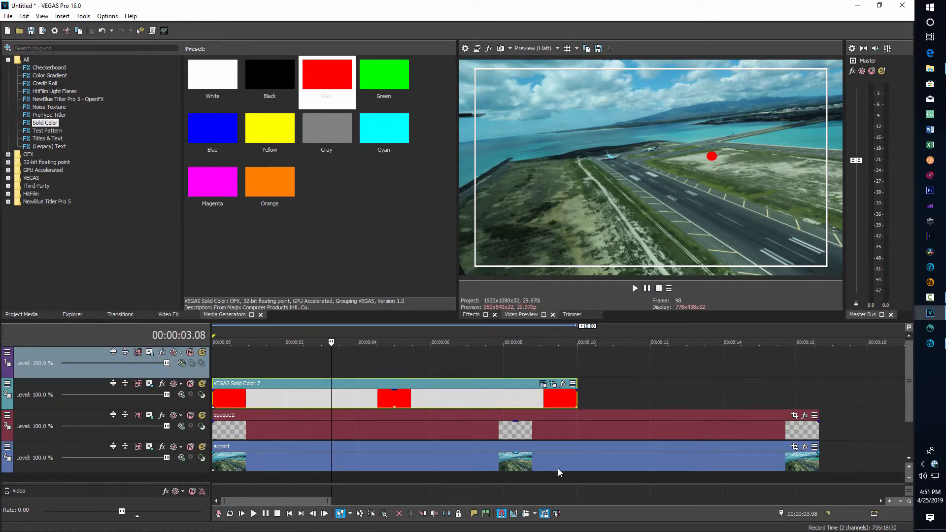
Move the airport event to about 31 seconds to view the overlays without the background, and return it to the timeline start
left_click_drag(582, 468, 906, 468)
scroll(739, 403, "down", 3)
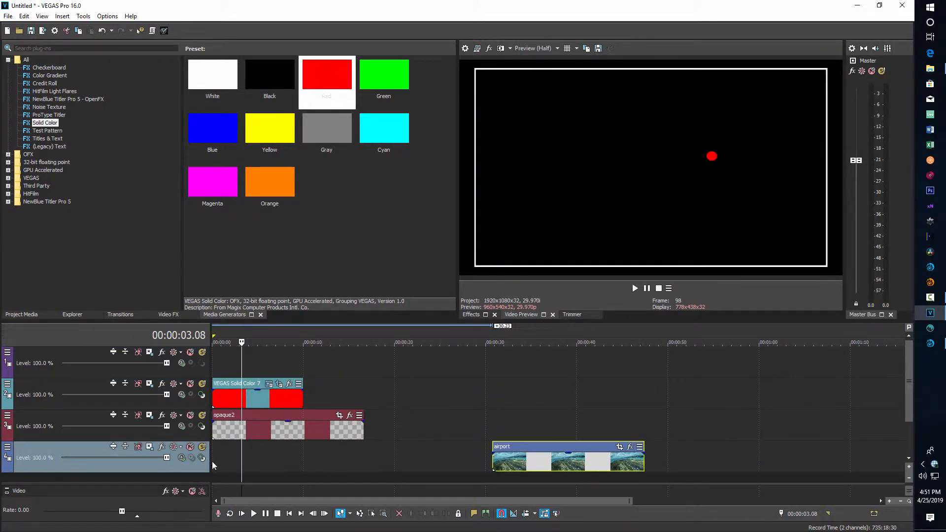
left_click(252, 458)
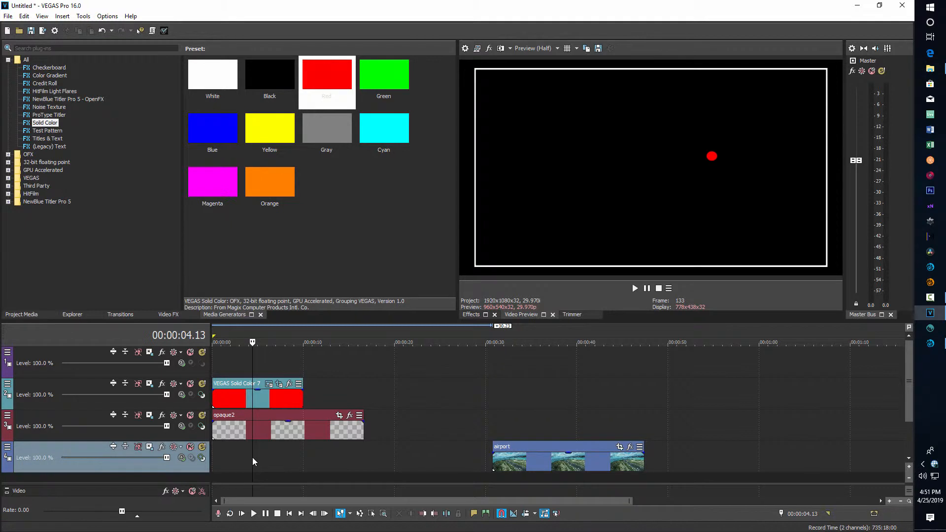
left_click(530, 460)
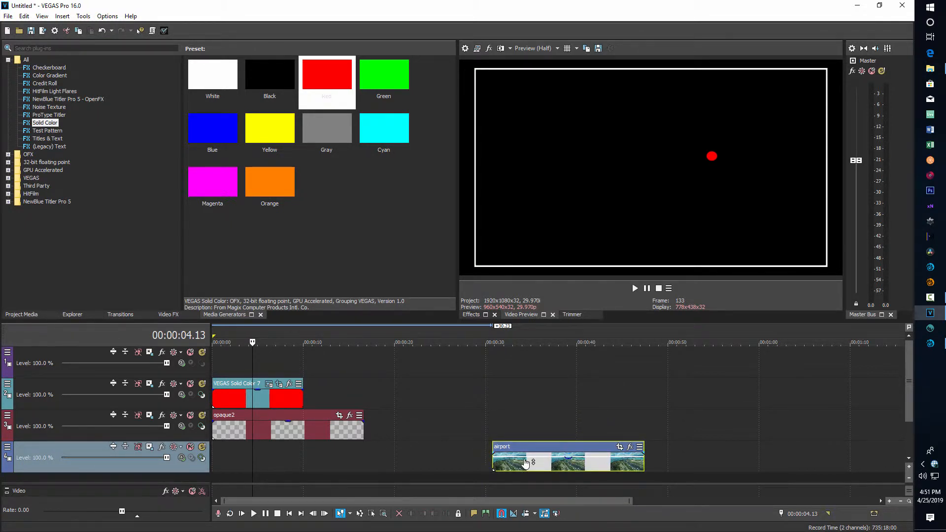
left_click_drag(536, 461, 215, 463)
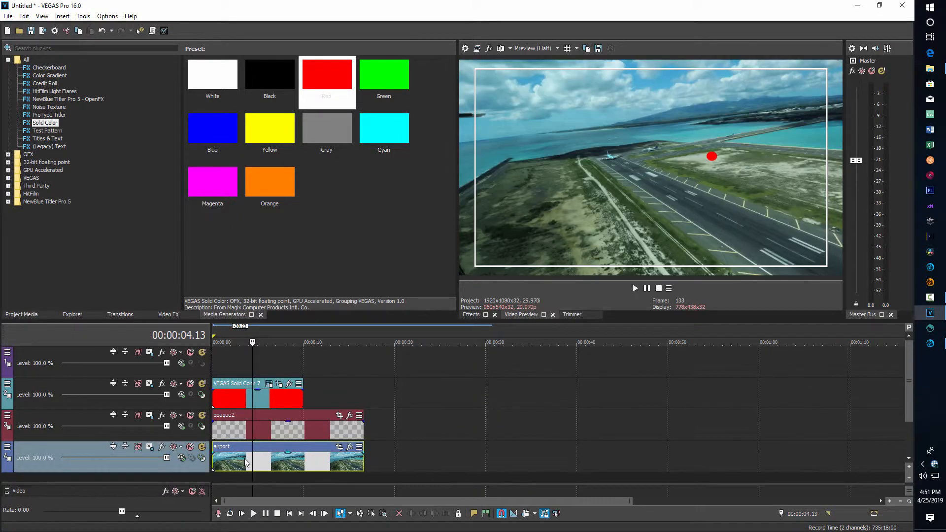
Reposition the red dot's mask near the lower-right corner of the white border, at about X 1,568, Y 950
left_click(269, 384)
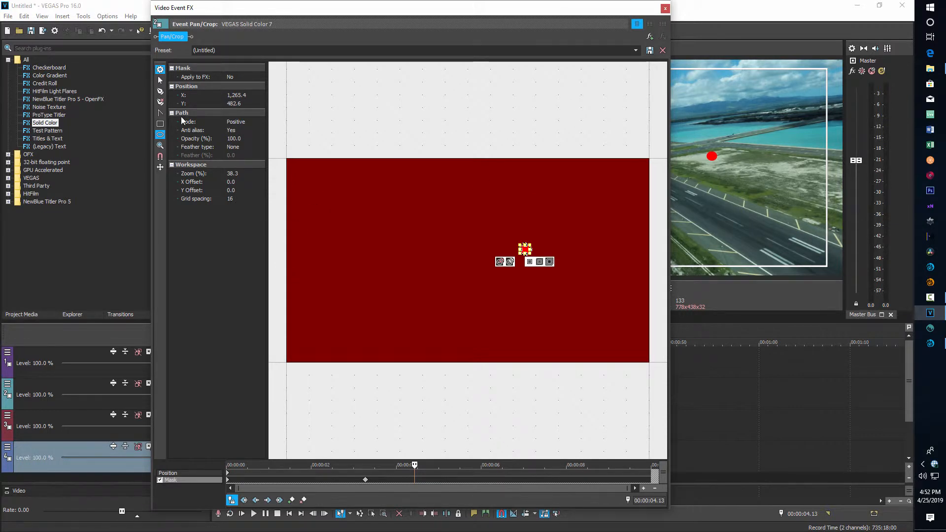
left_click(160, 79)
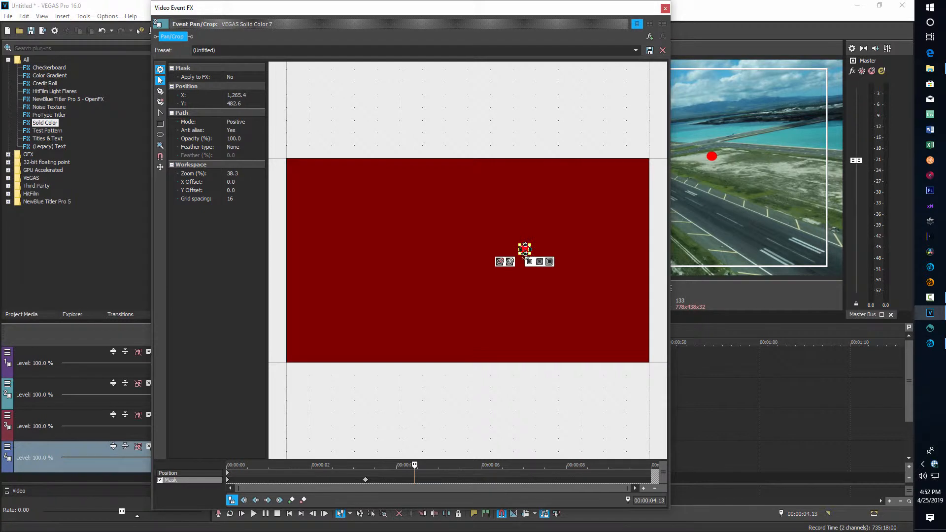
left_click_drag(525, 254, 582, 338)
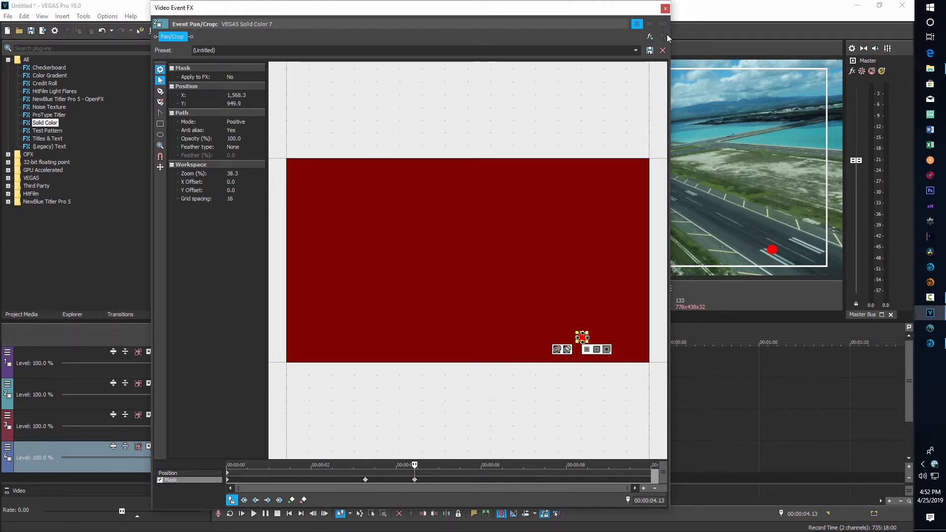
left_click(664, 9)
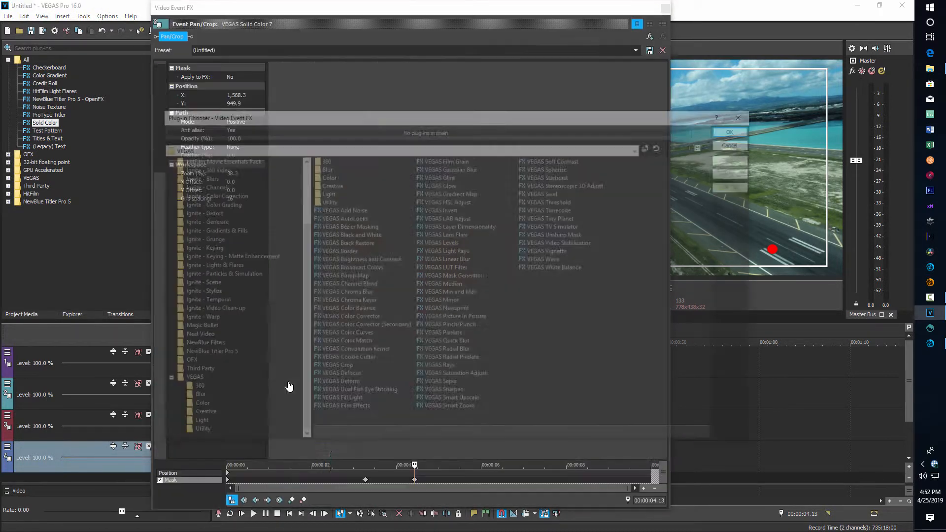
Add the VEGAS Glow effect to the red solid color event
left_click(289, 383)
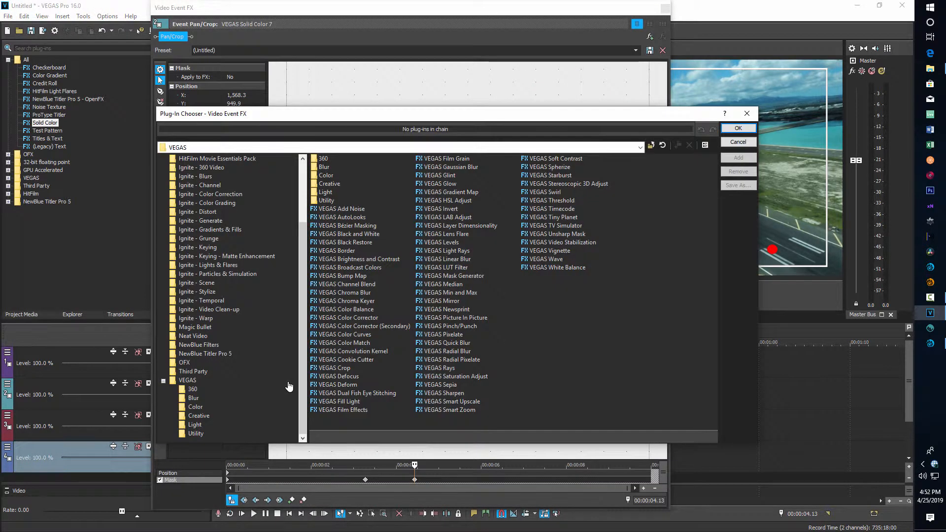
left_click(450, 182)
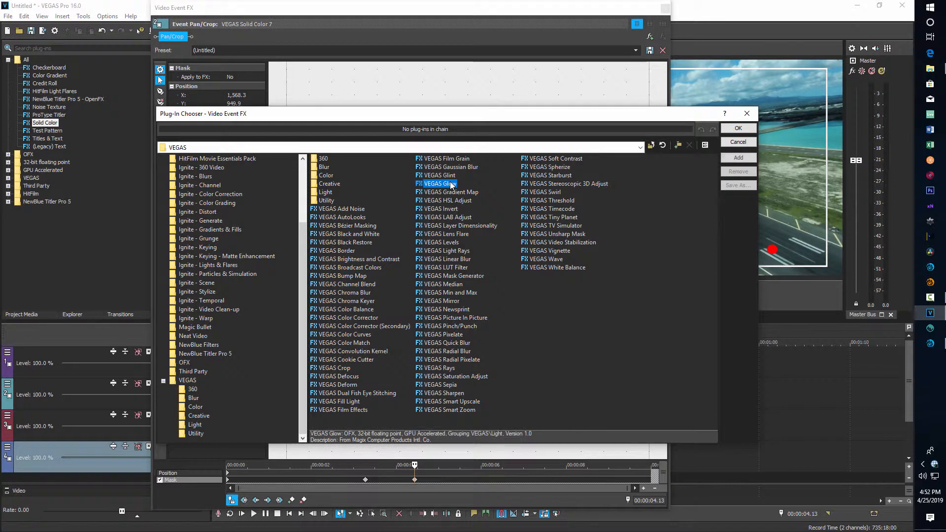
left_click(738, 158)
left_click(738, 128)
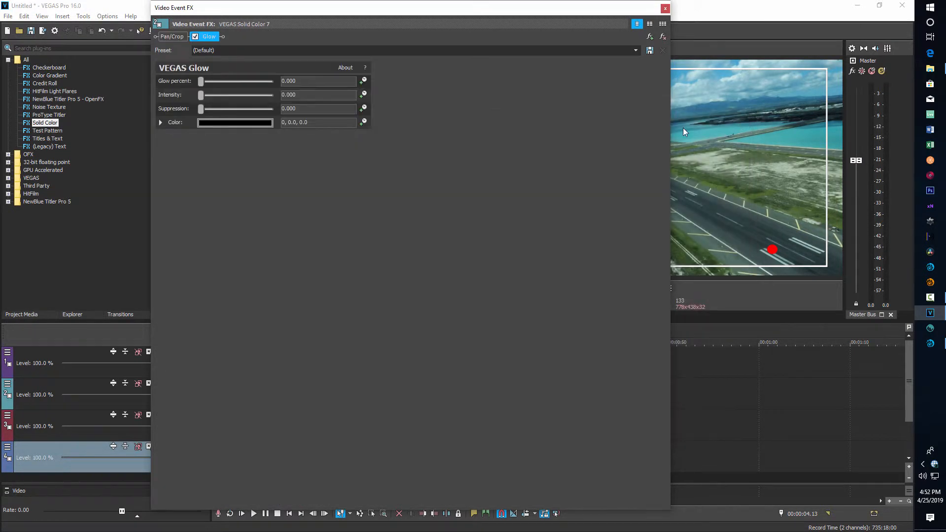
Set the glow percent to 1.000, the intensity to 20.000 and the glow color to red (HSV 0, 0.82, 0.93)
left_click_drag(202, 79, 284, 91)
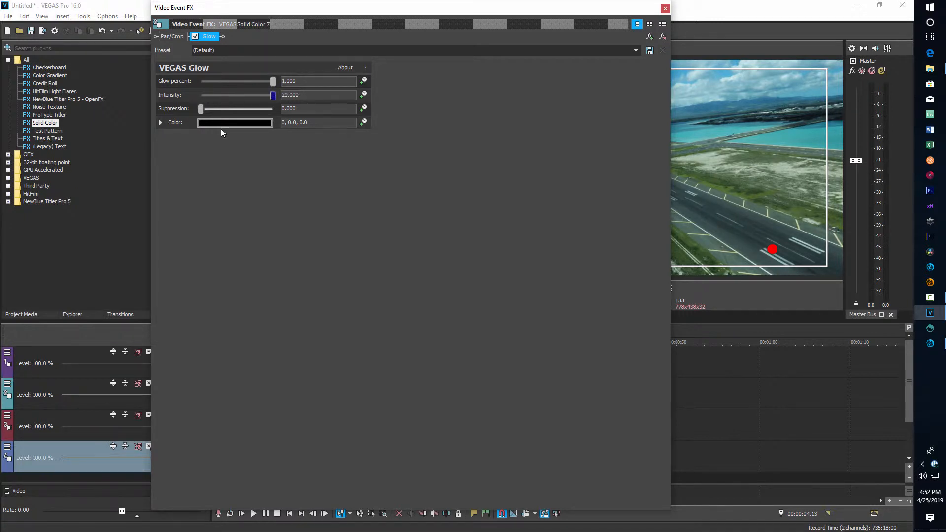
left_click(234, 122)
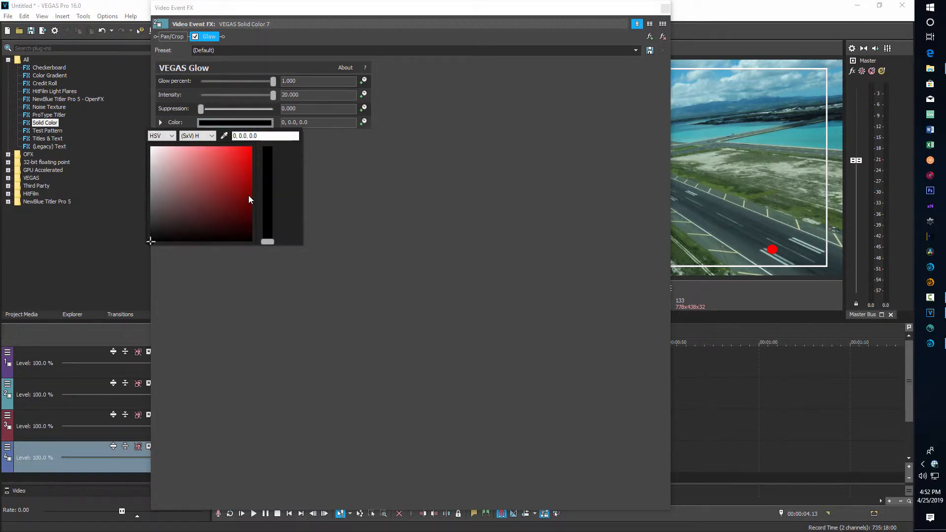
left_click(234, 153)
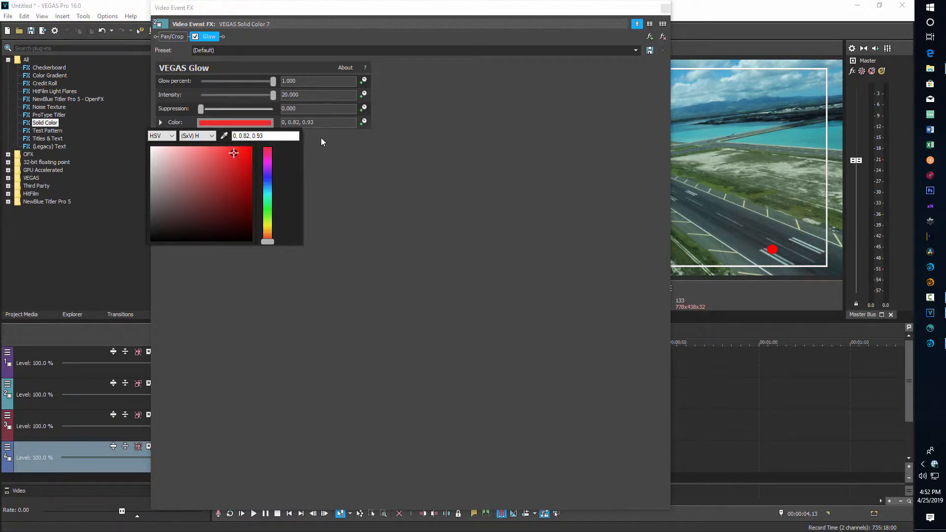
left_click(664, 9)
left_click(664, 9)
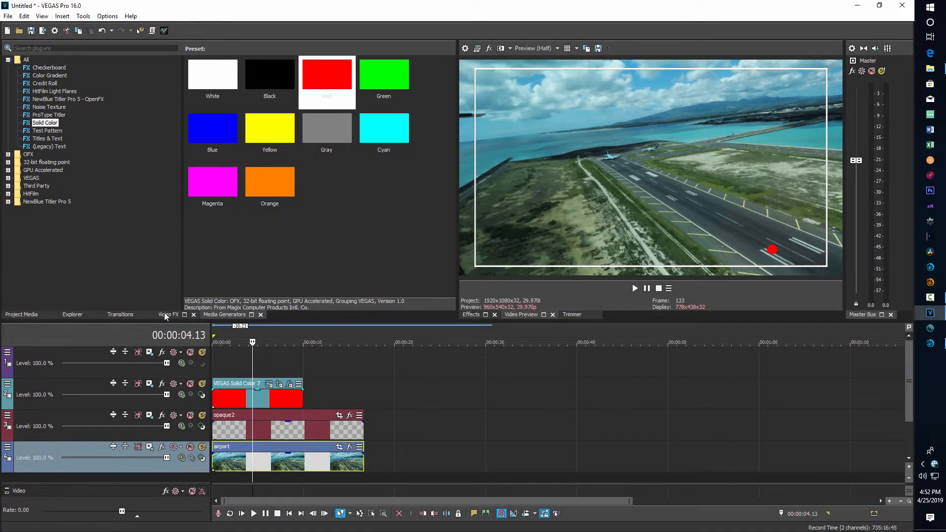
Add a (Legacy) Text event with the Default Text preset at the start of the first video track
left_click(53, 147)
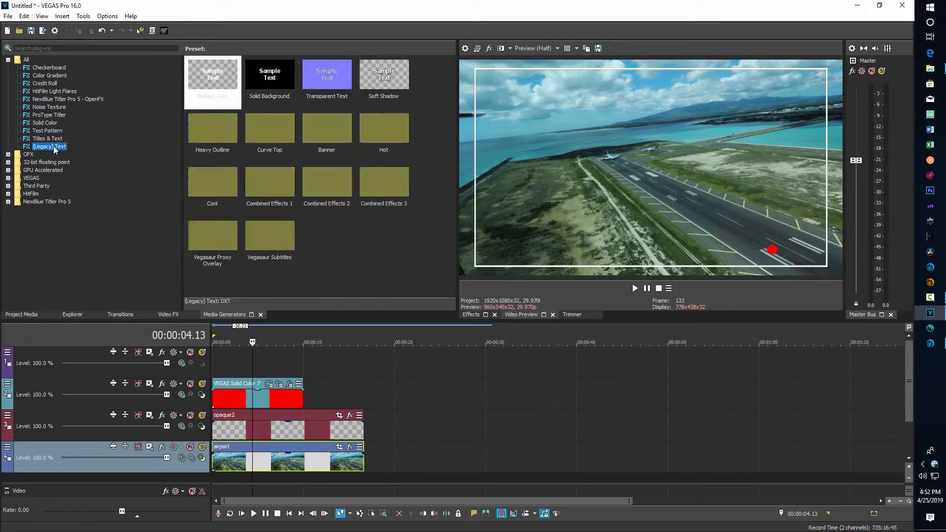
left_click(219, 79)
left_click_drag(252, 243, 214, 358)
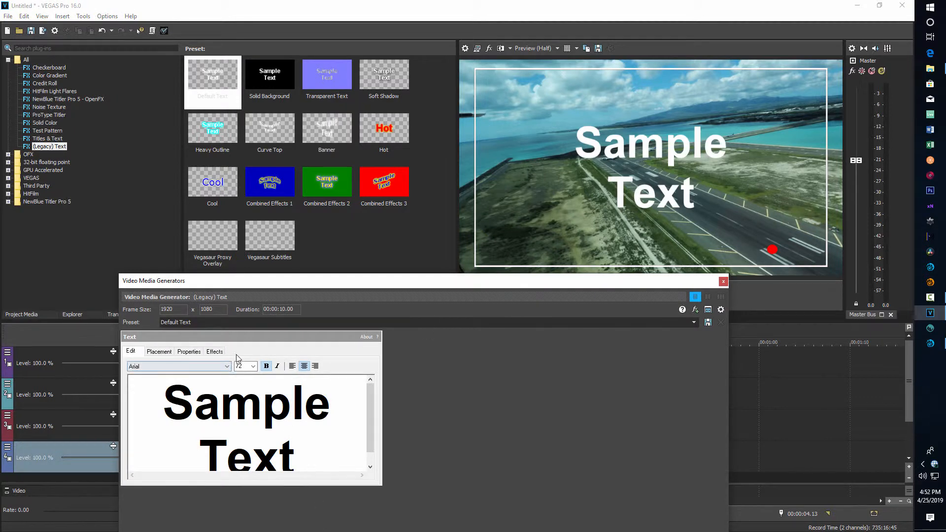
Change the text's font to Arial Narrow and replace the sample text with REC
left_click(227, 366)
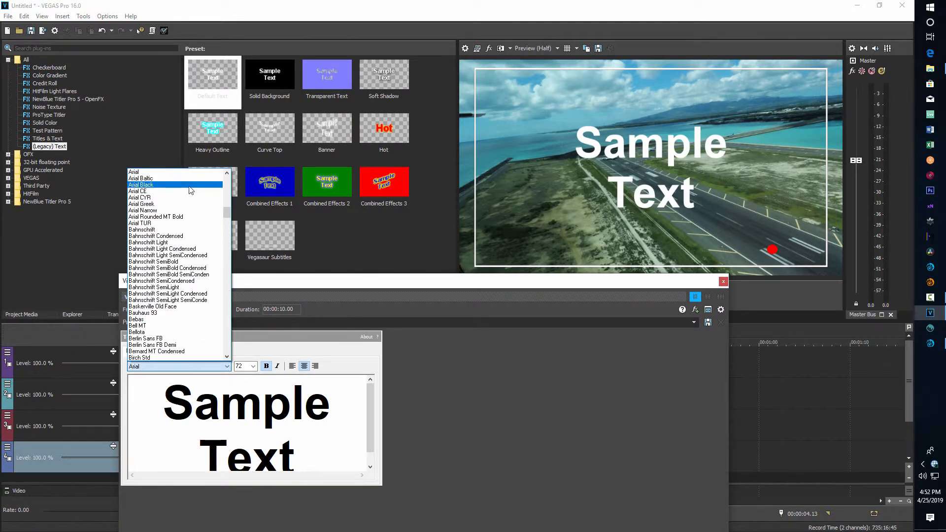
left_click(182, 214)
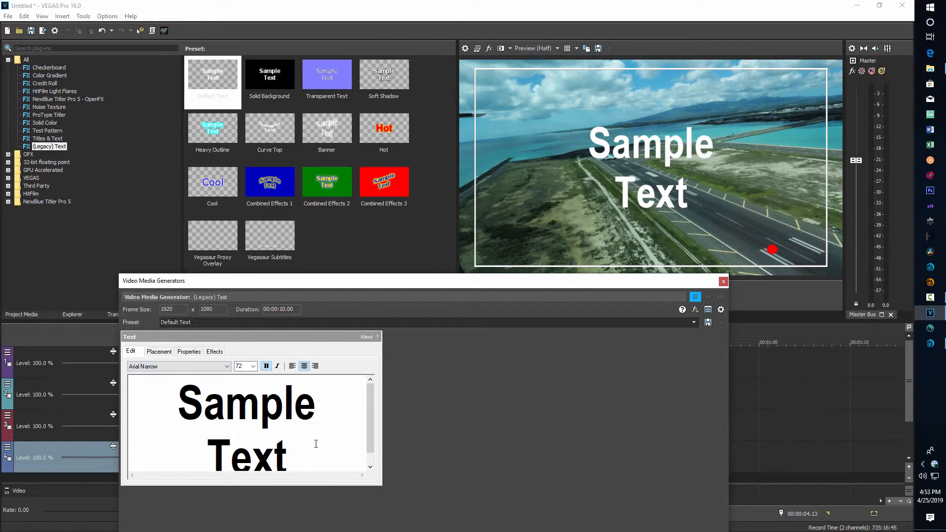
scroll(316, 444, "down", 1)
key("ctrl+a")
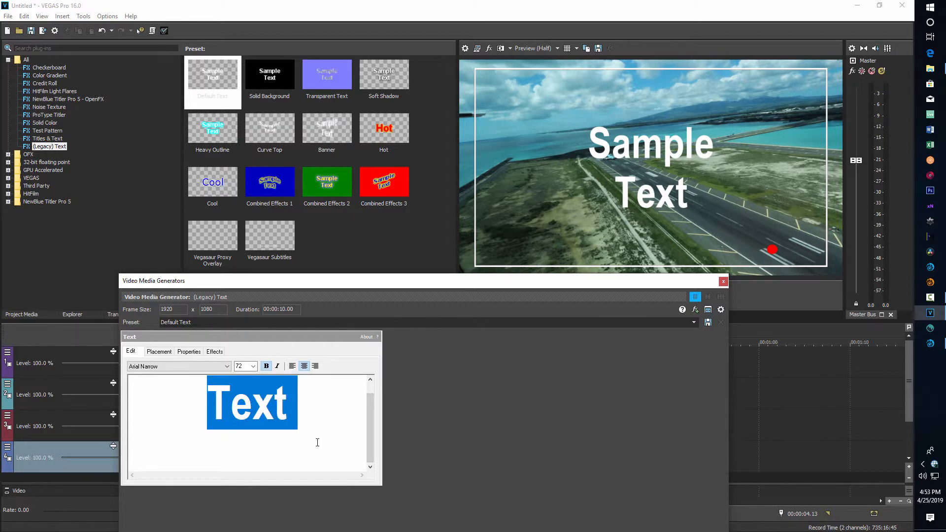
key("Delete")
type("REC")
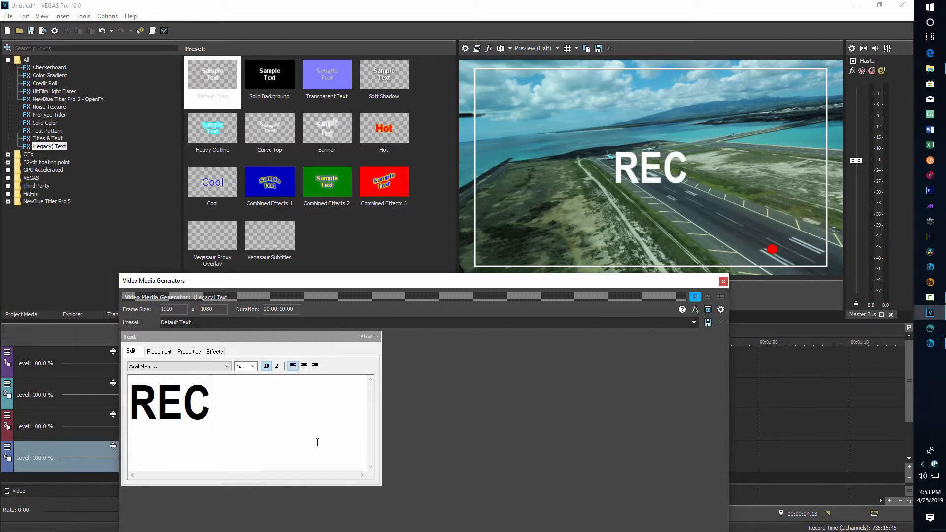
Scale the REC text to 0.277 and place it just beside the red dot at X 0.727, Y 0.765
left_click(191, 353)
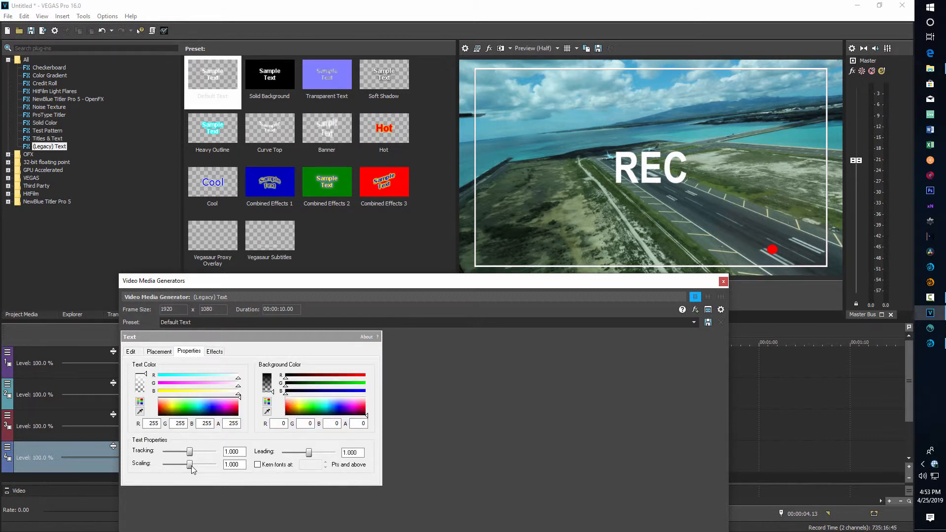
left_click_drag(190, 466, 173, 461)
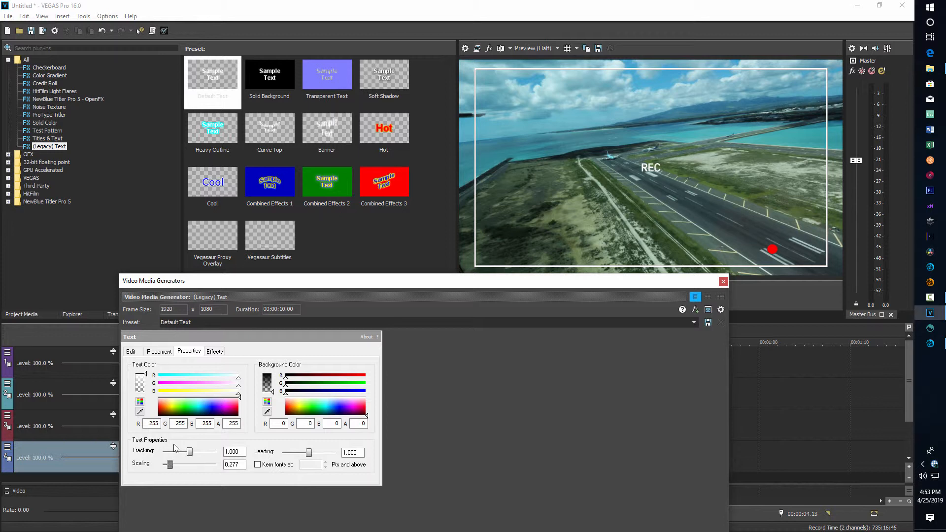
left_click(159, 351)
left_click_drag(196, 430, 242, 452)
key("Right")
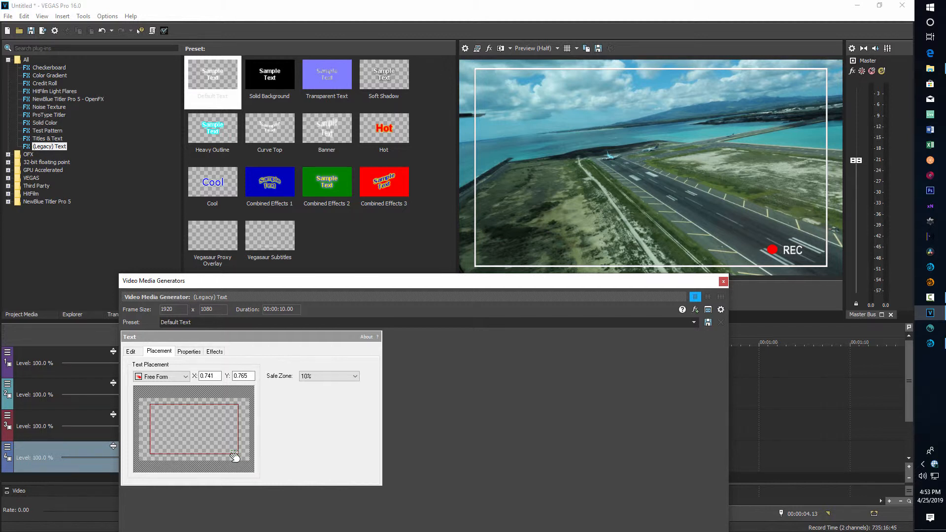
left_click_drag(234, 456, 233, 456)
left_click_drag(234, 456, 234, 453)
key("Up")
left_click_drag(598, 278, 510, 129)
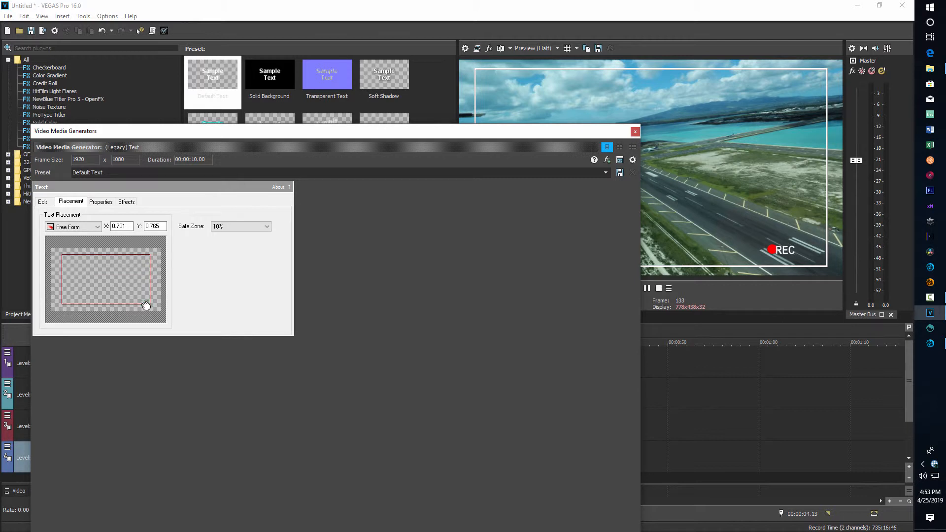
left_click_drag(148, 305, 146, 304)
left_click_drag(147, 304, 147, 306)
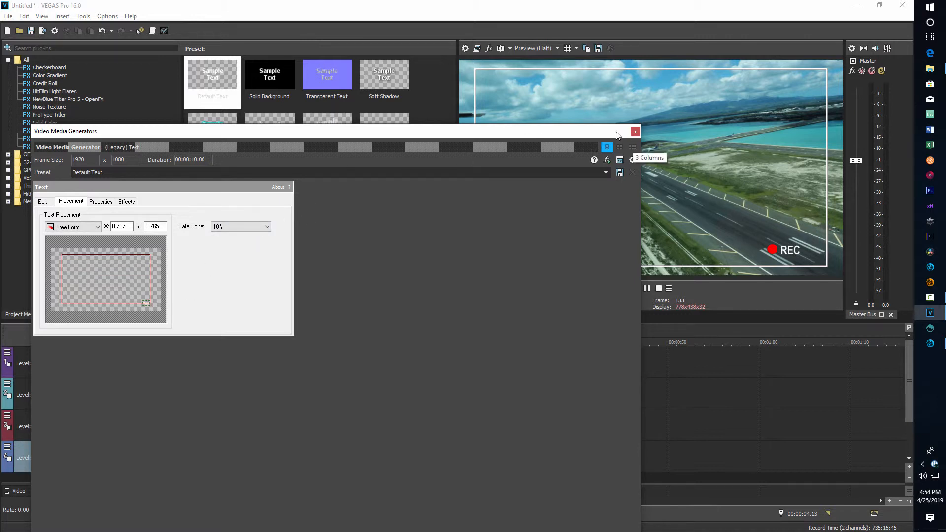
left_click(635, 131)
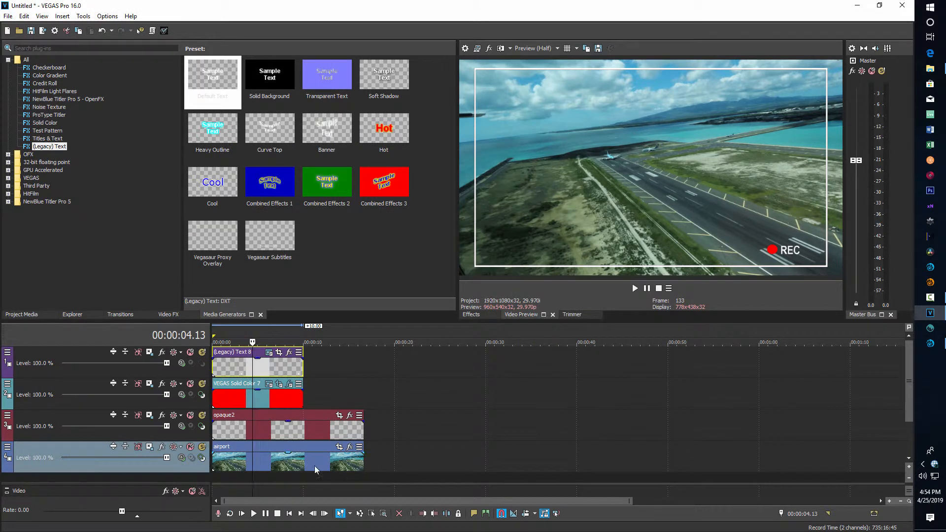
Move the airport event to about 37 seconds and save a PNG snapshot of the overlay frame as overlay on the Desktop
left_click_drag(315, 467, 658, 461)
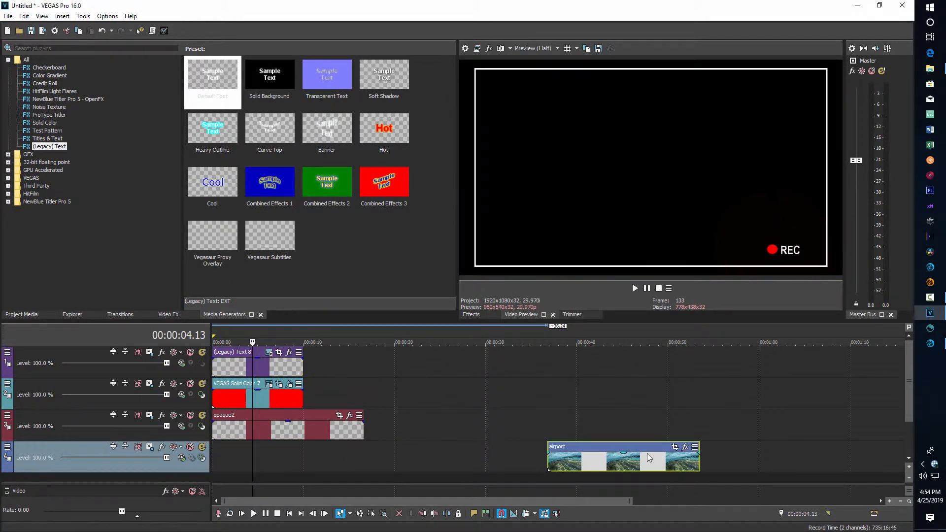
left_click(598, 48)
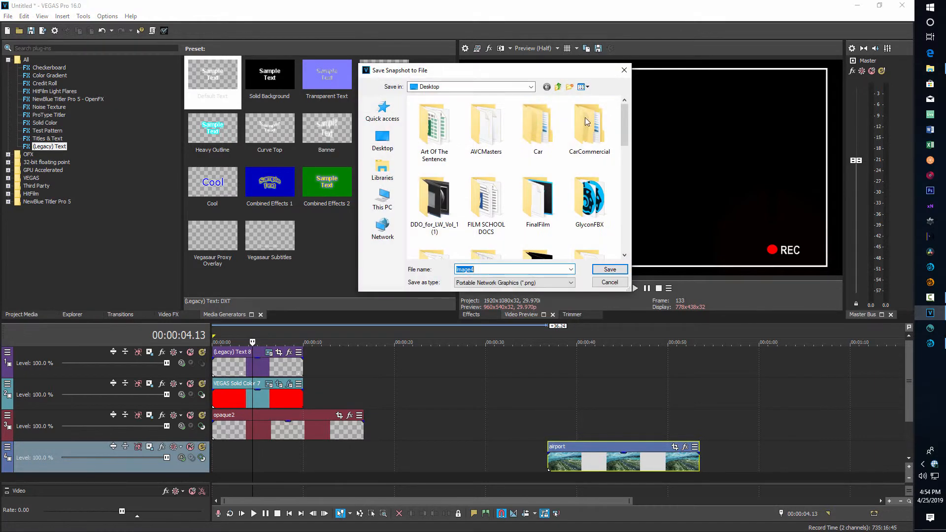
type("overlay")
left_click(615, 271)
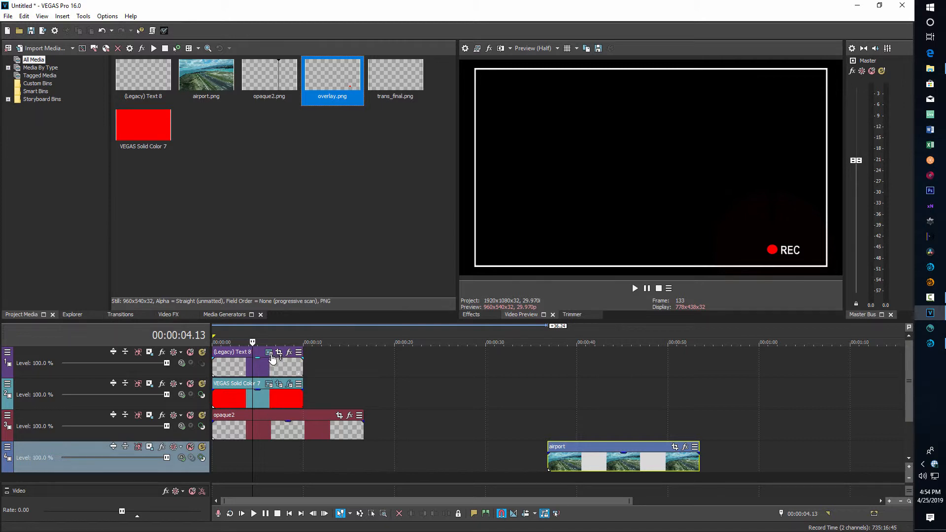
Replace the text, solid color and opaque2 events with overlay.png on the first track, above the airport event at the start of the second track
left_click(274, 368)
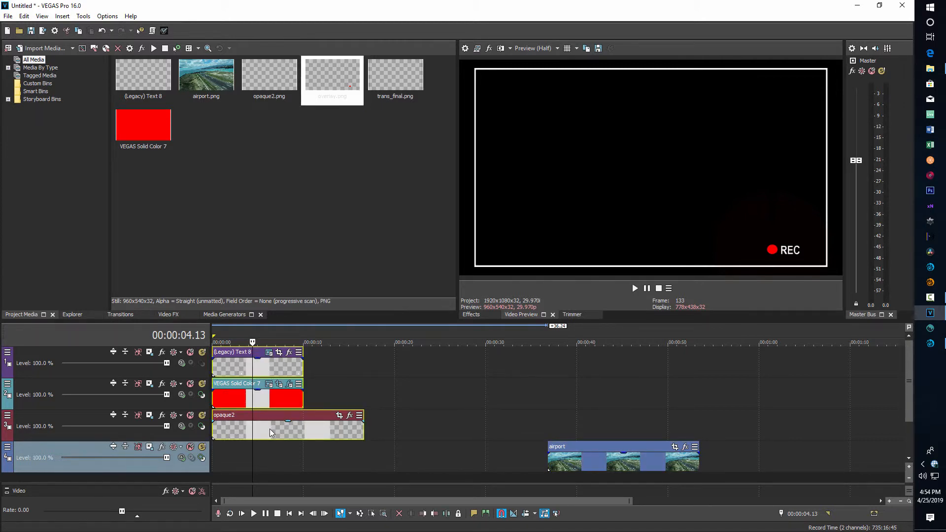
key("Delete")
left_click_drag(569, 458, 255, 389)
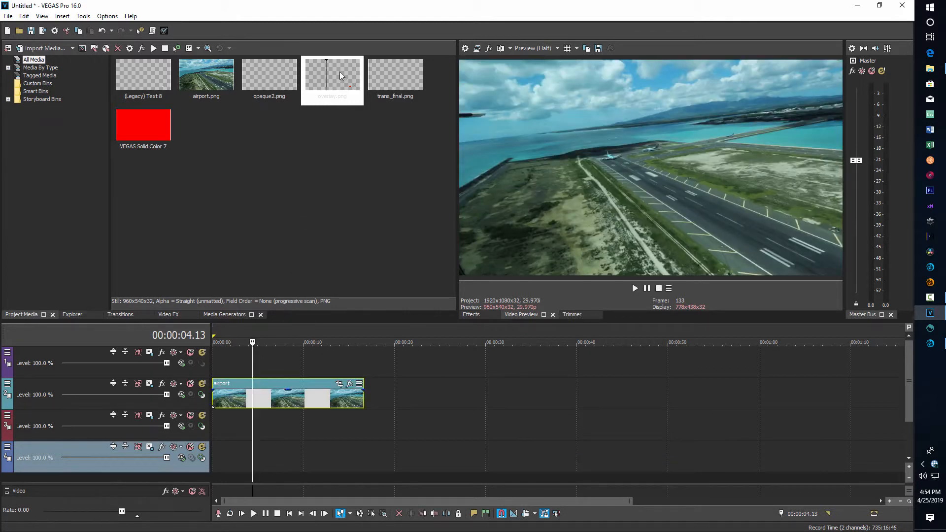
left_click_drag(340, 73, 364, 369)
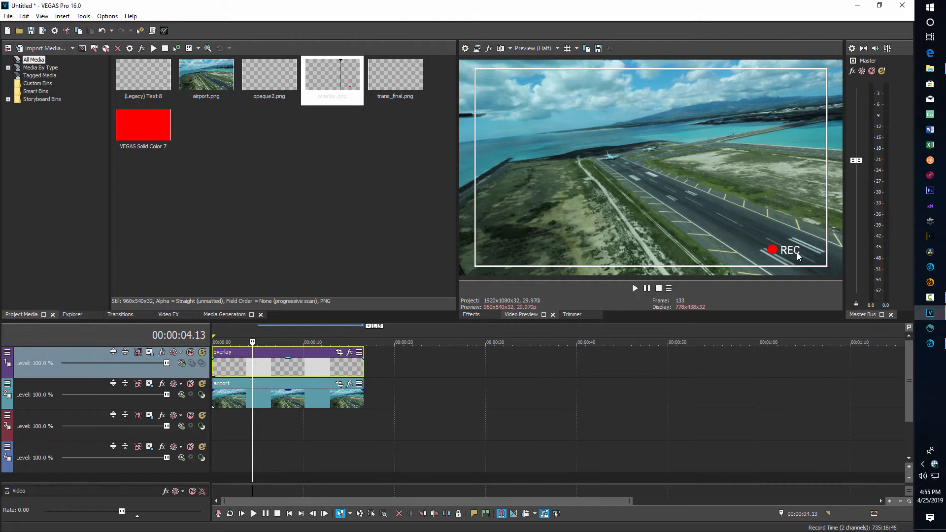
Move the airport event to about 28 seconds to view overlay.png on its own, and return it to the timeline start
left_click_drag(318, 402, 570, 396)
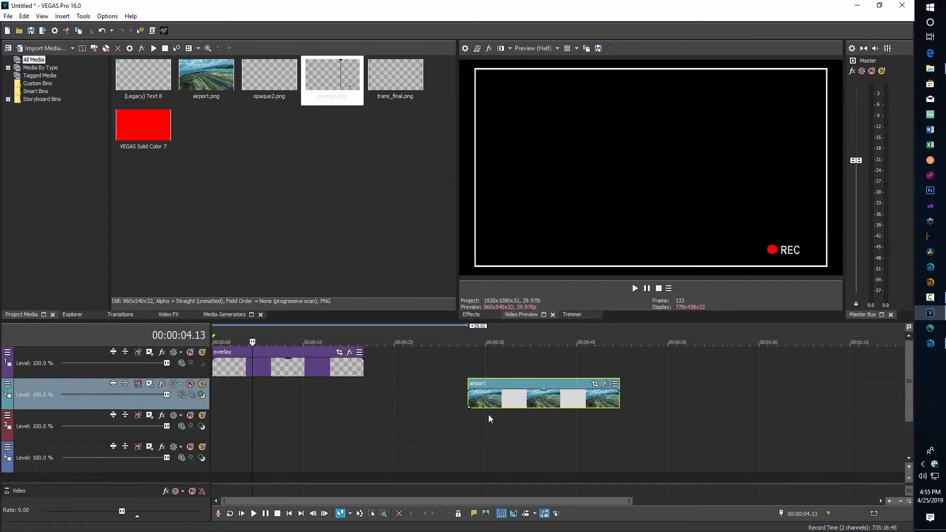
left_click_drag(510, 404, 254, 399)
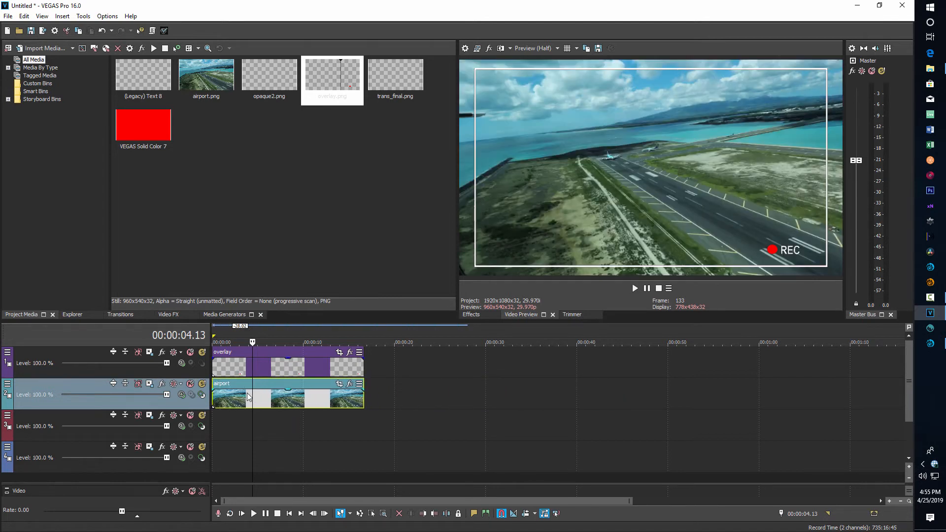